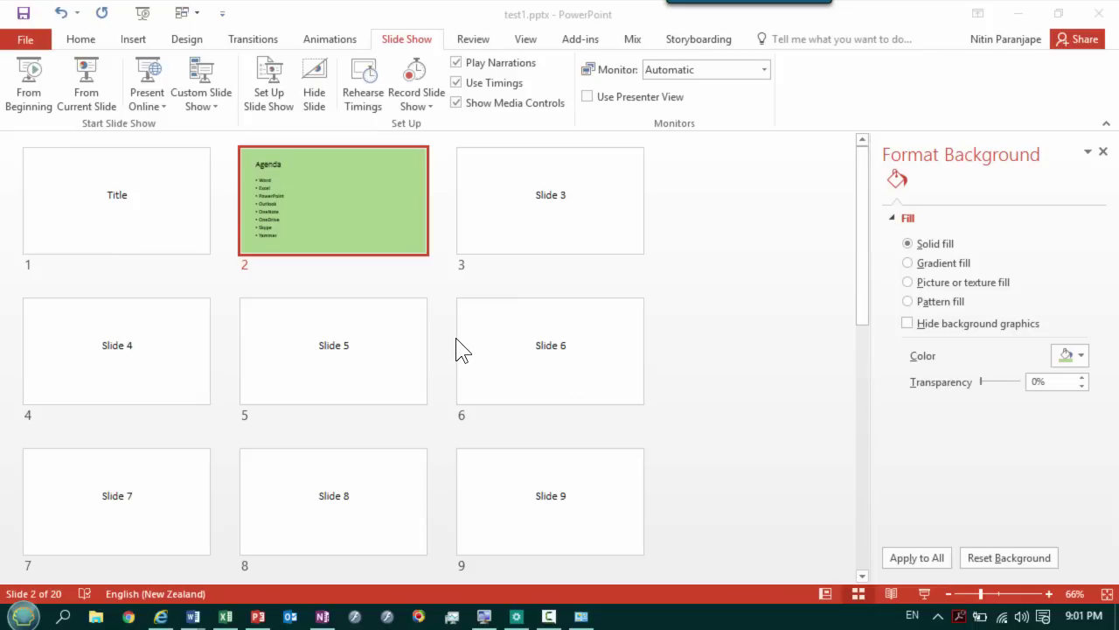
left_click(326, 229)
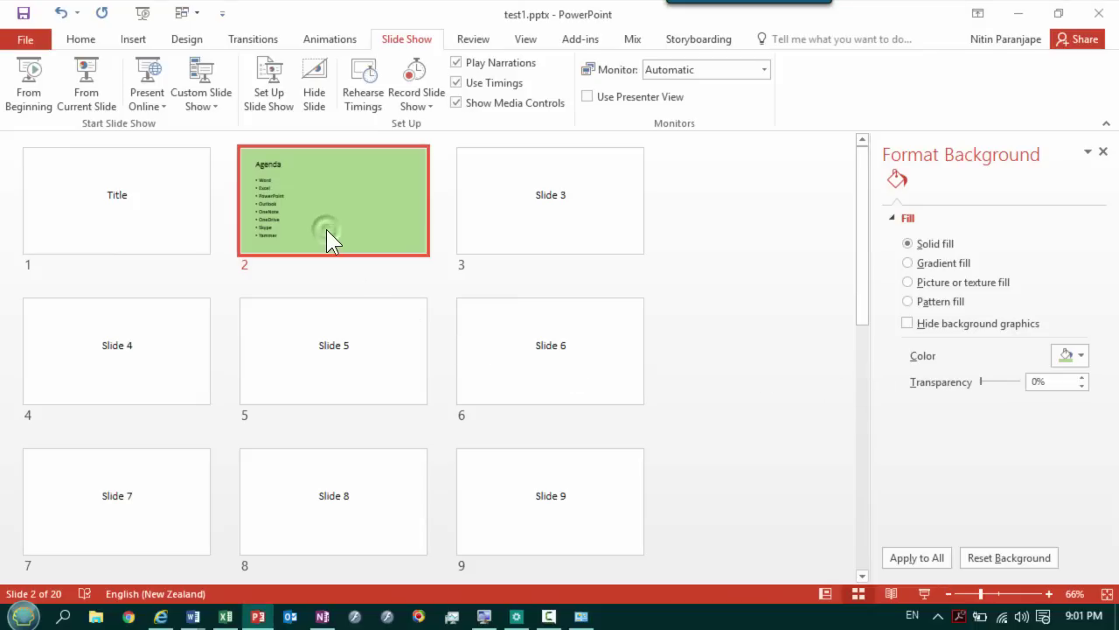
left_click(140, 220)
left_click(275, 211)
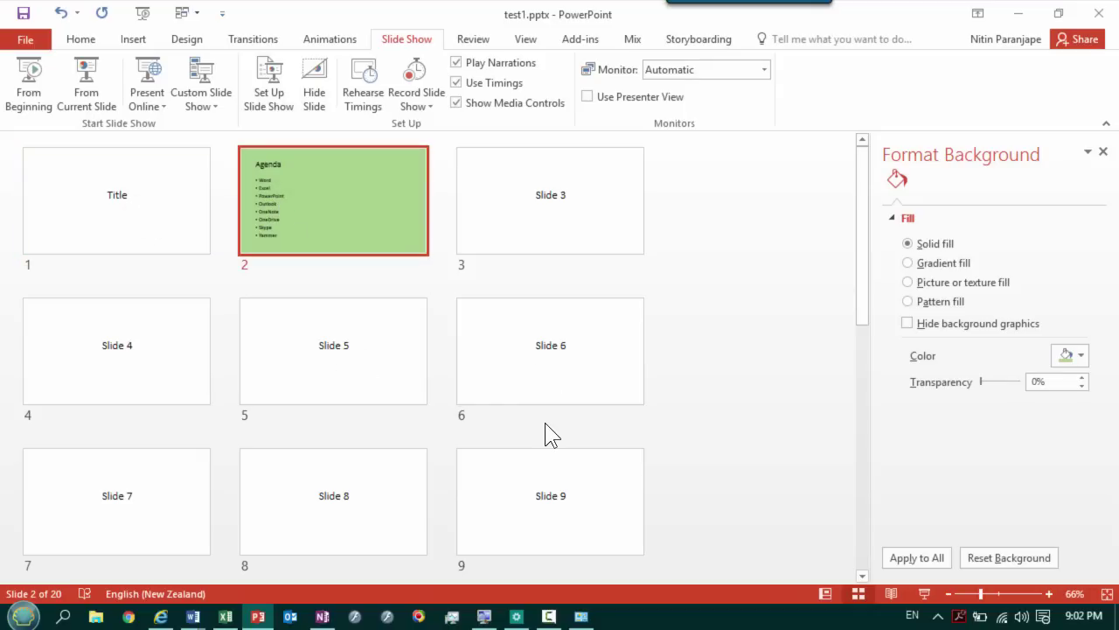
left_click(374, 479)
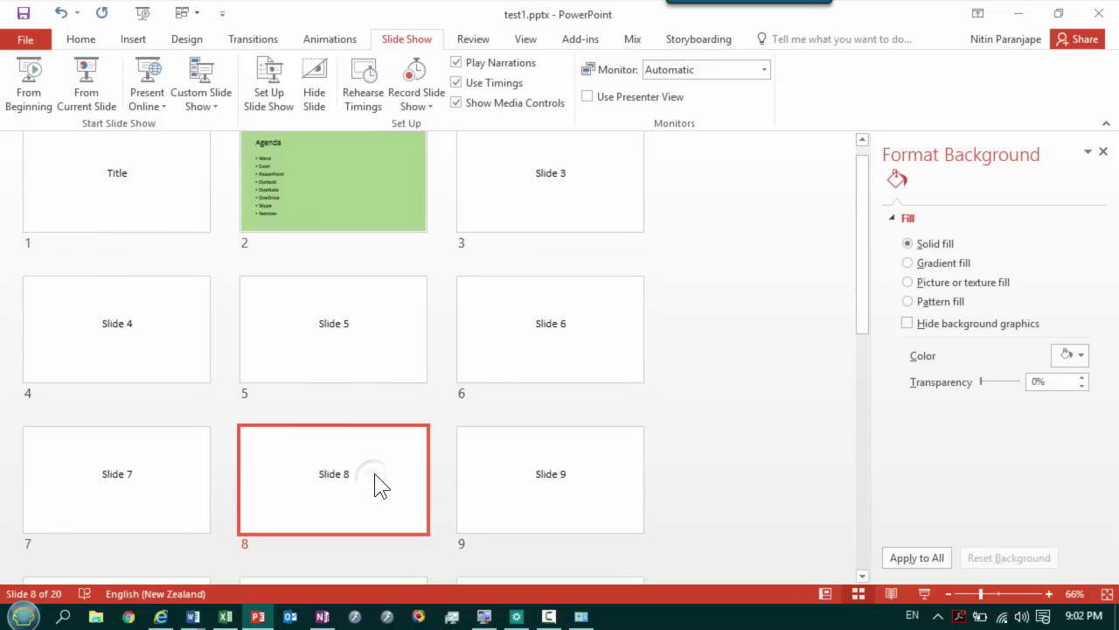
left_click(312, 210)
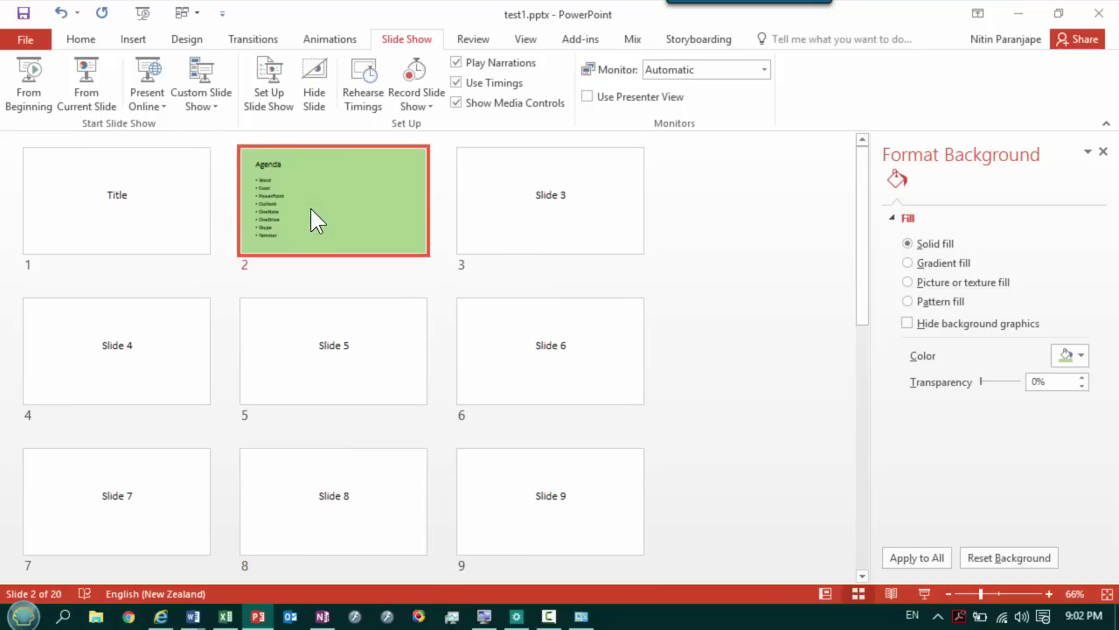
left_click(351, 483)
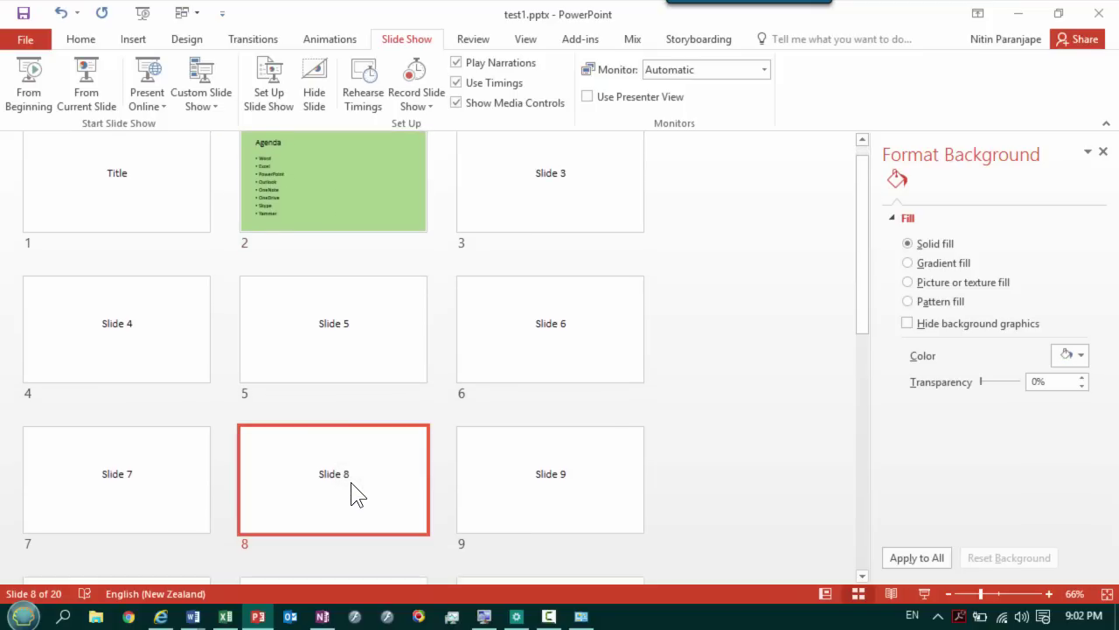
scroll(357, 494, "up", 1)
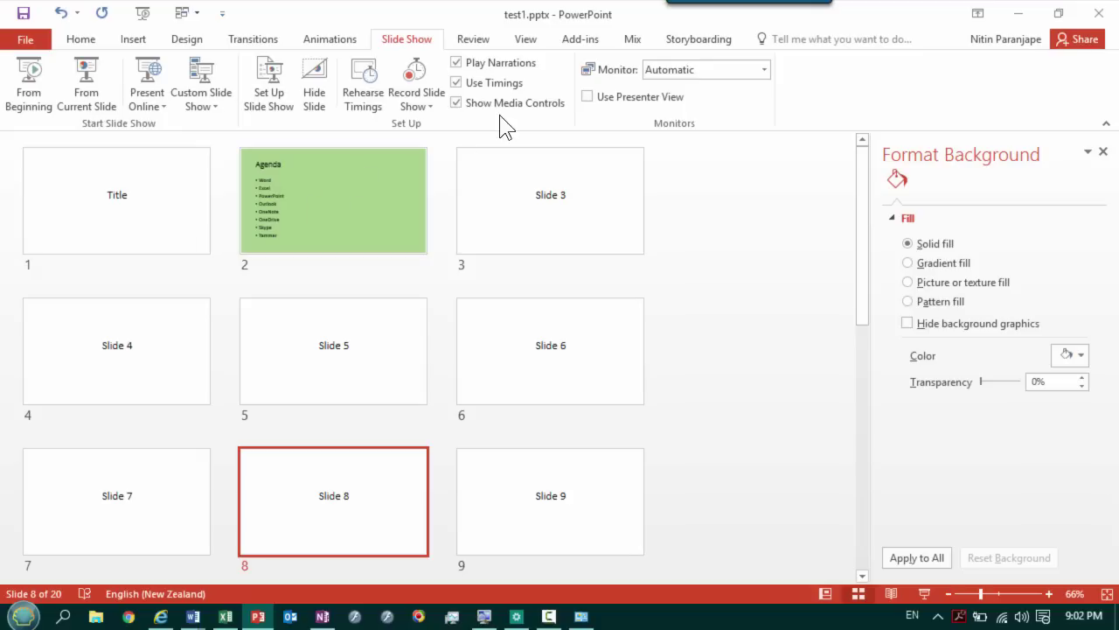
- Open the Slide Master view and select the parent master slide above all its layouts
left_click(526, 40)
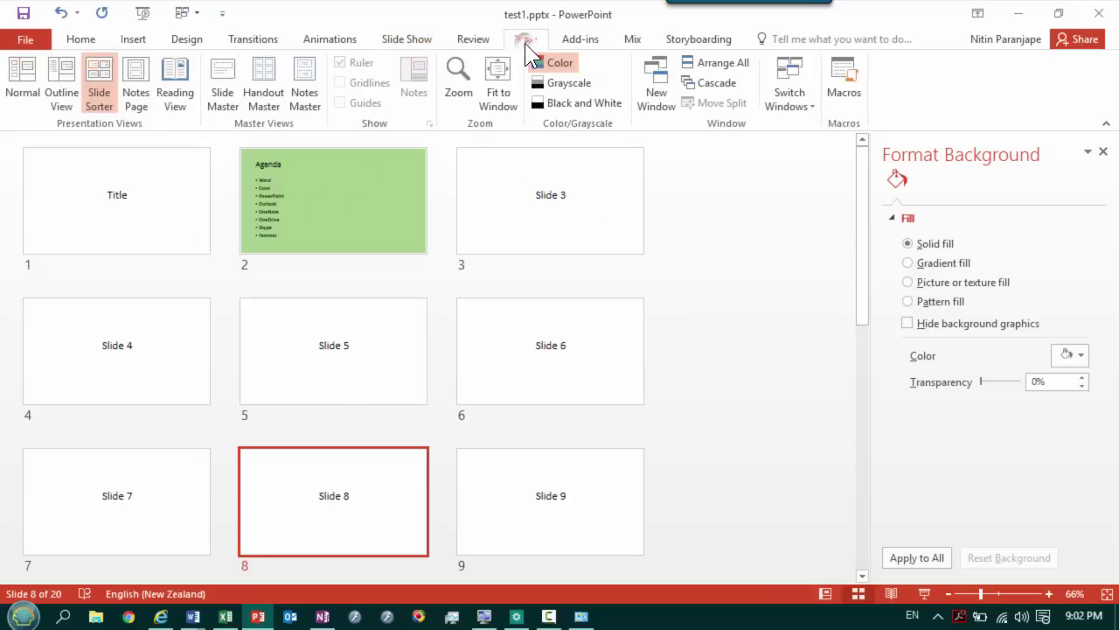
left_click(222, 91)
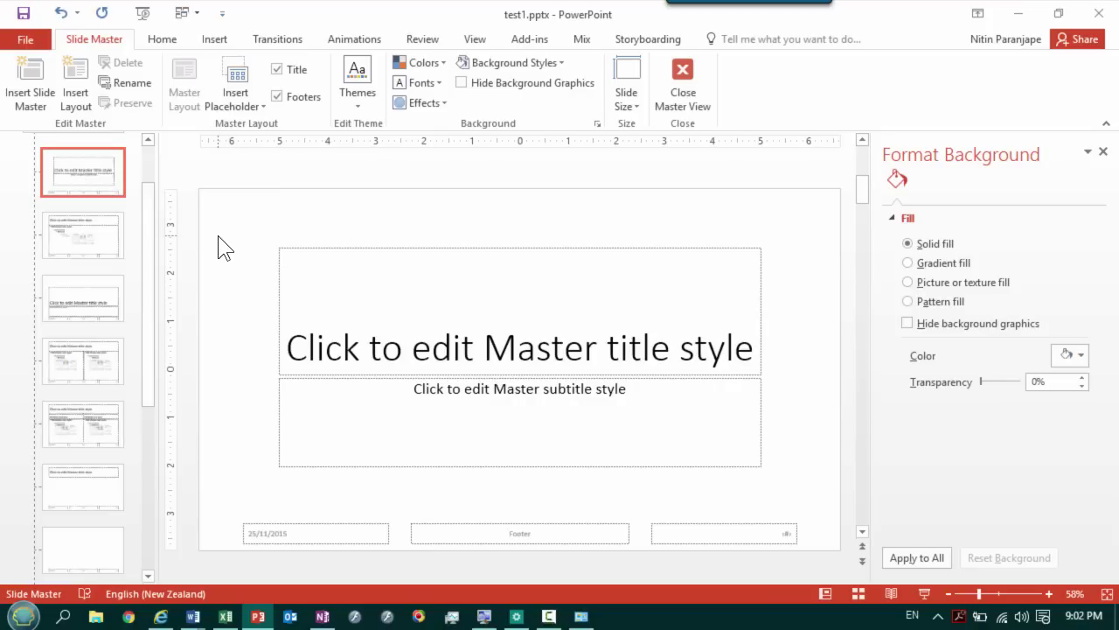
left_click(145, 167)
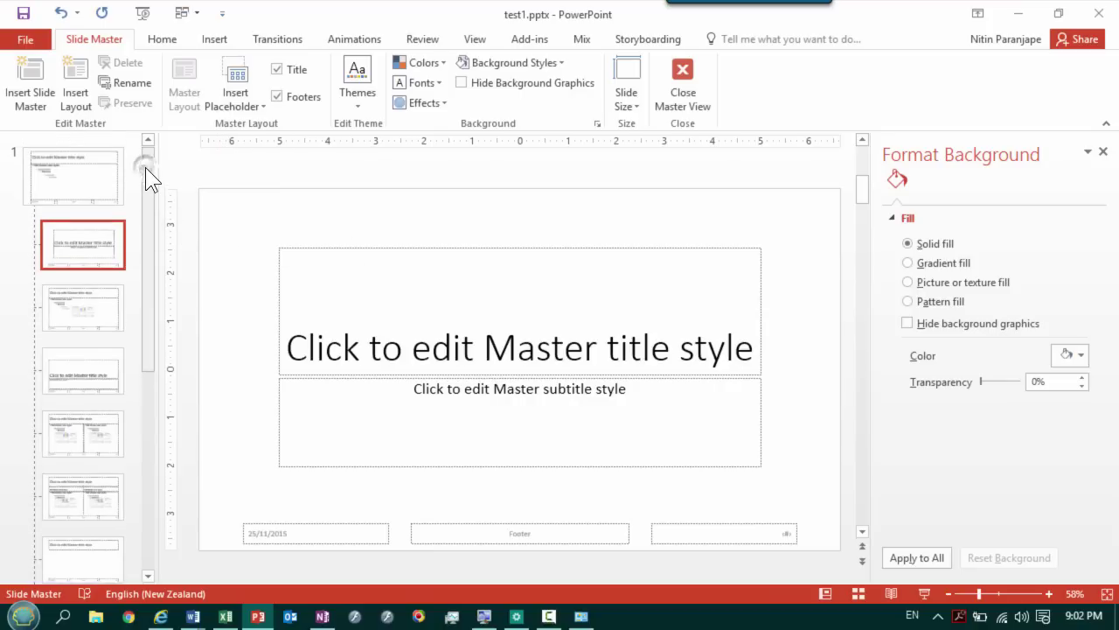
left_click(83, 188)
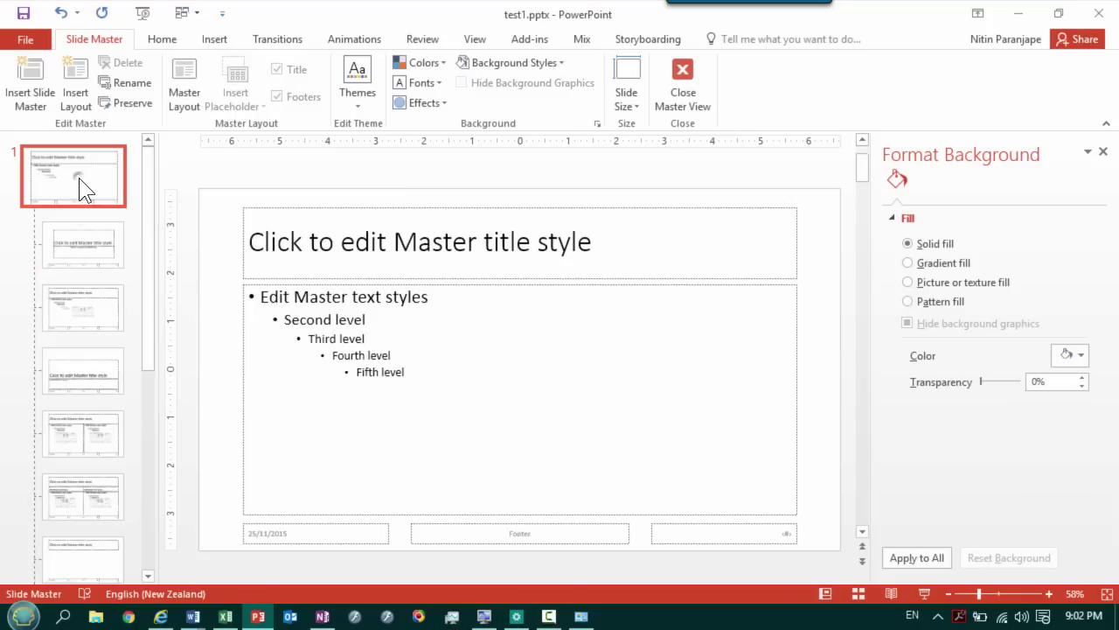
- Draw a rectangle about 0.75" high and 0.92" wide in the lower-right corner of the master slide
left_click(216, 40)
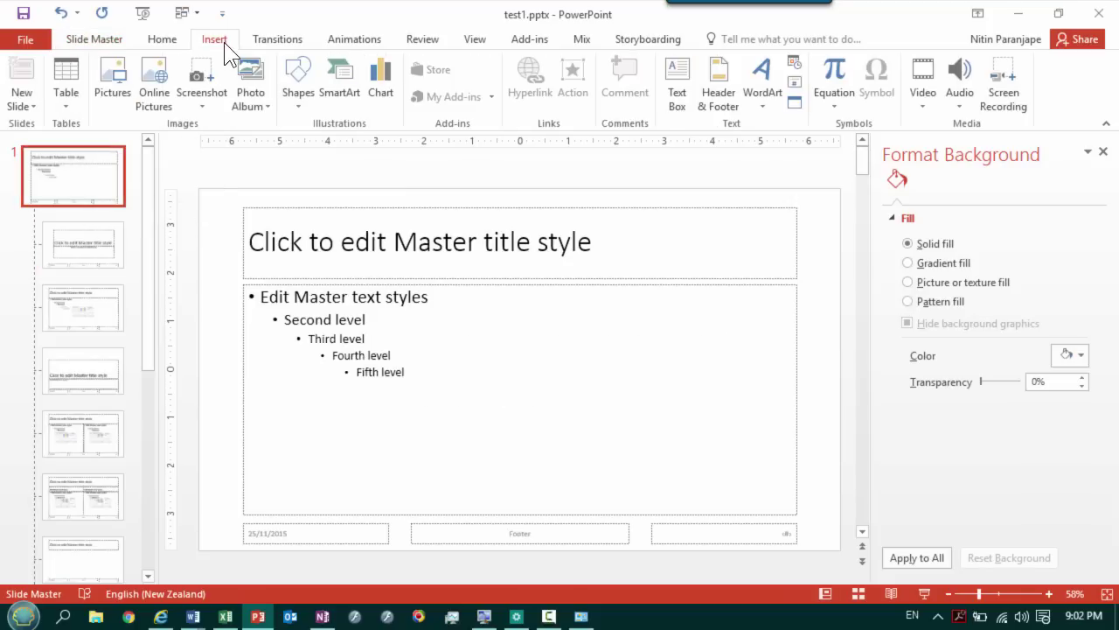
left_click(298, 92)
left_click(341, 146)
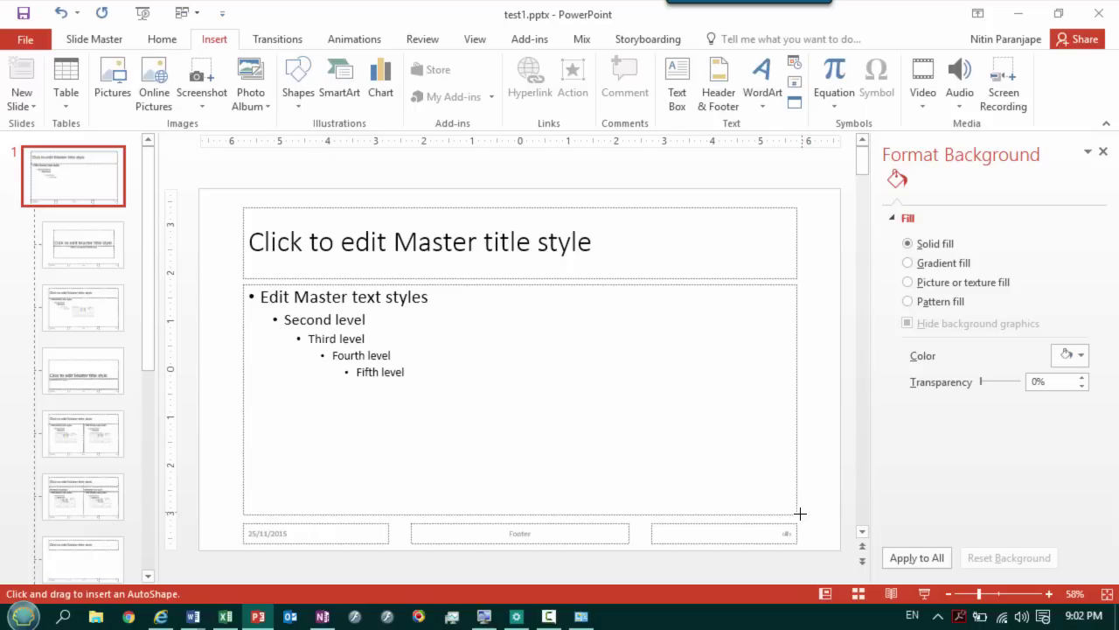
left_click_drag(798, 516, 841, 551)
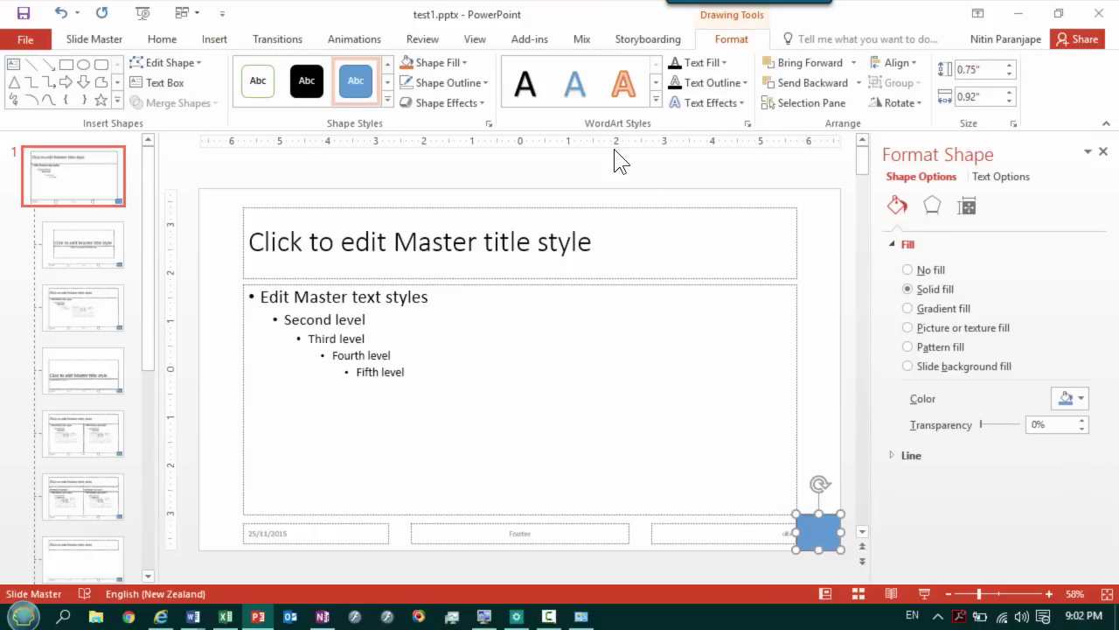
- Remove the corner rectangle's outline and set its fill transparency to 75%
left_click(455, 87)
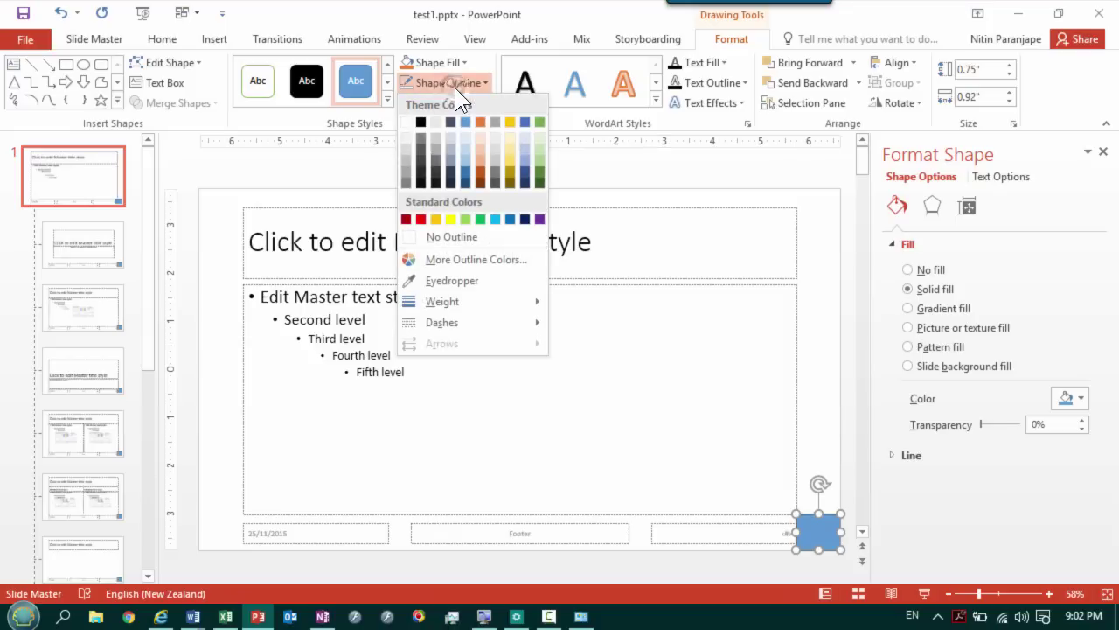
left_click(468, 238)
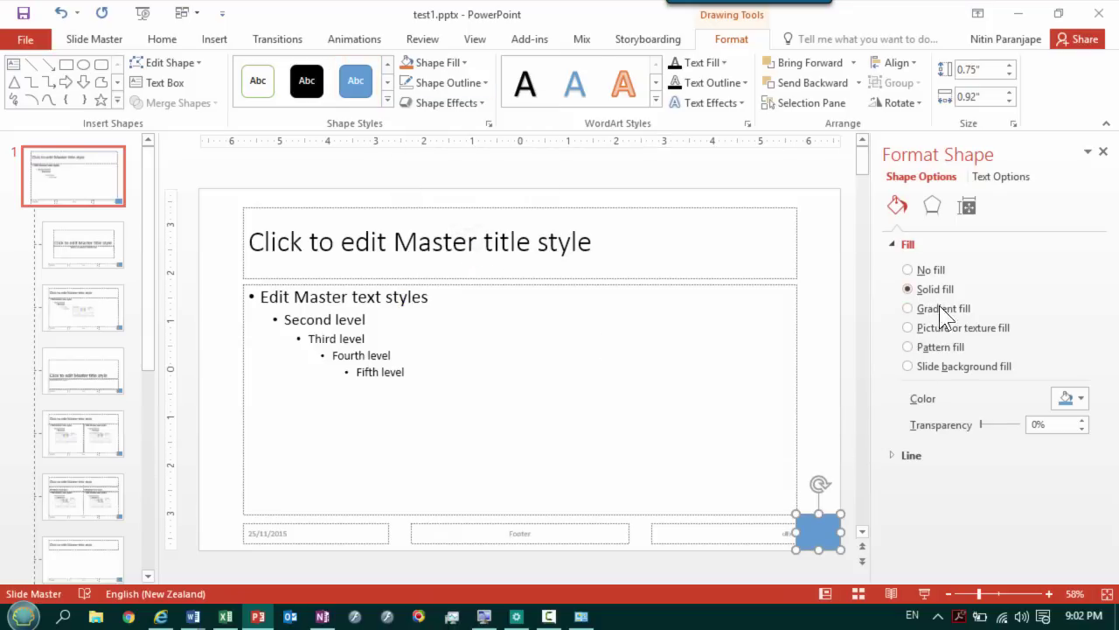
left_click_drag(981, 426, 1011, 426)
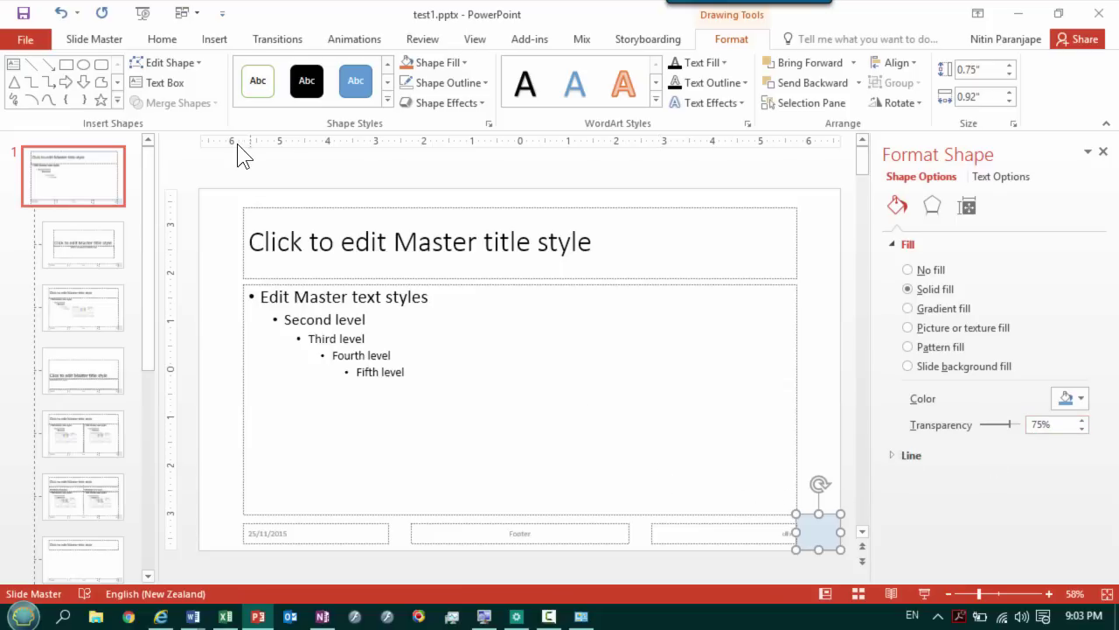
left_click(214, 38)
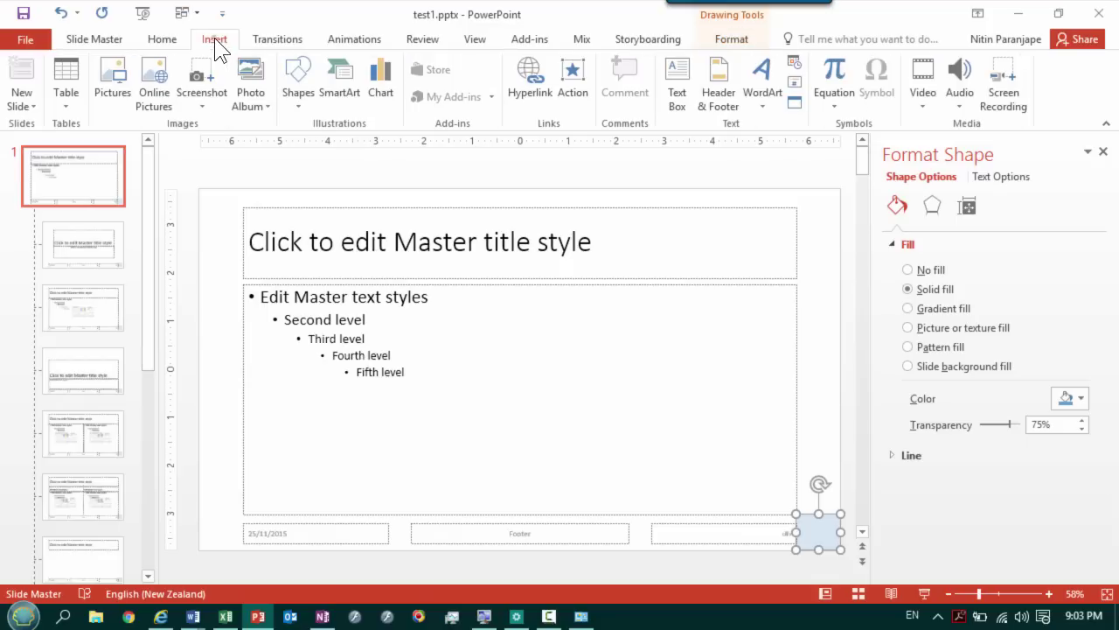
left_click(523, 95)
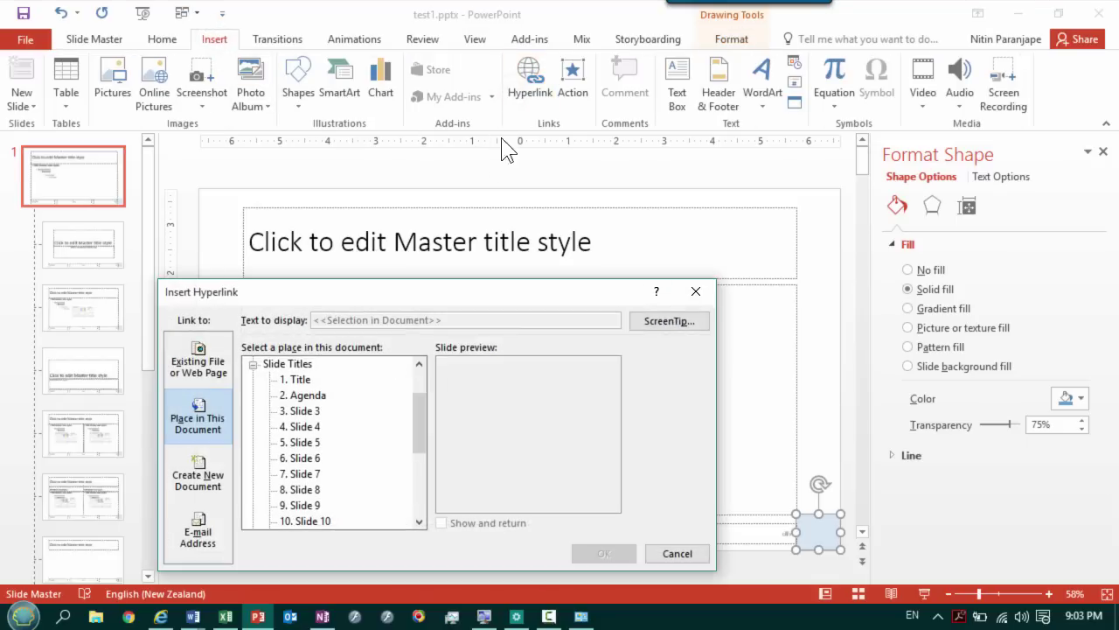
left_click(188, 363)
left_click(186, 414)
left_click(308, 397)
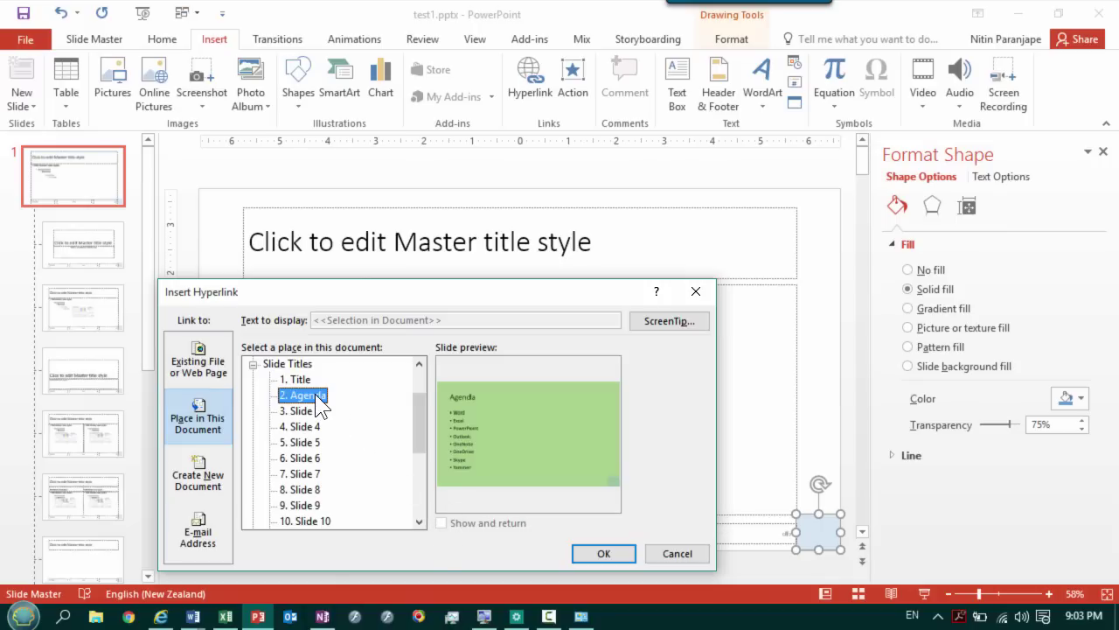
left_click(660, 553)
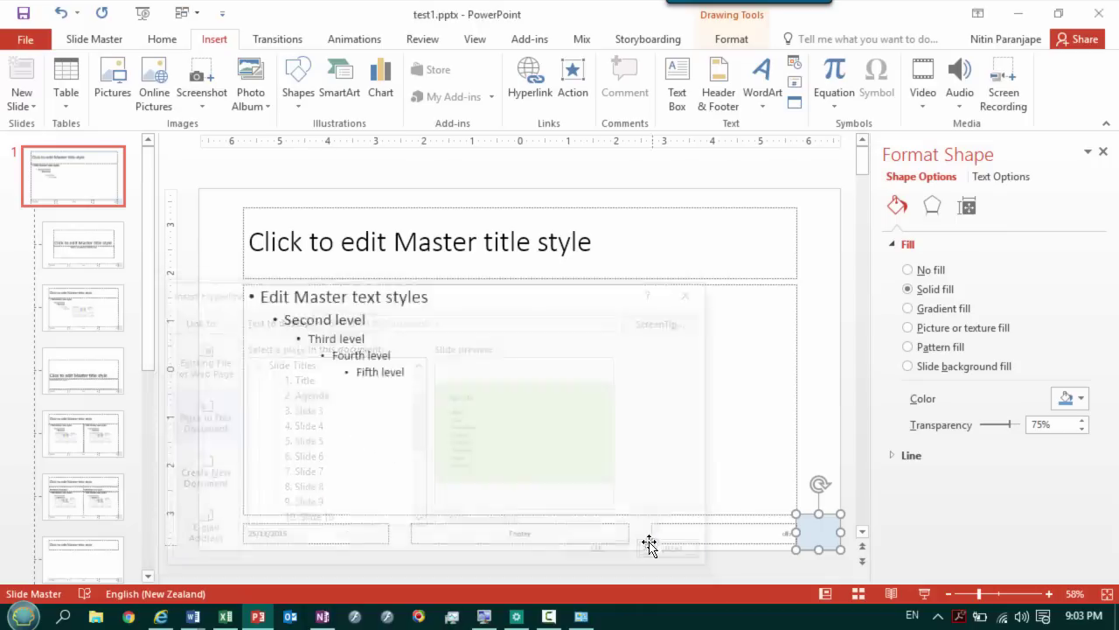
- Close the Slide Master view and start defining a new custom slide show
left_click(92, 38)
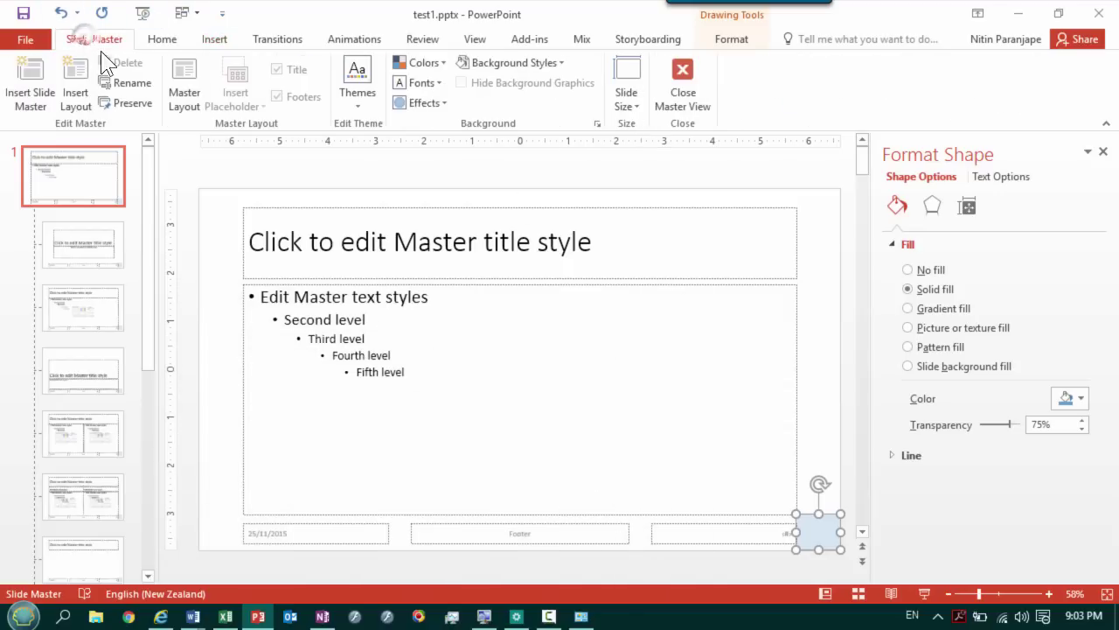
left_click(694, 89)
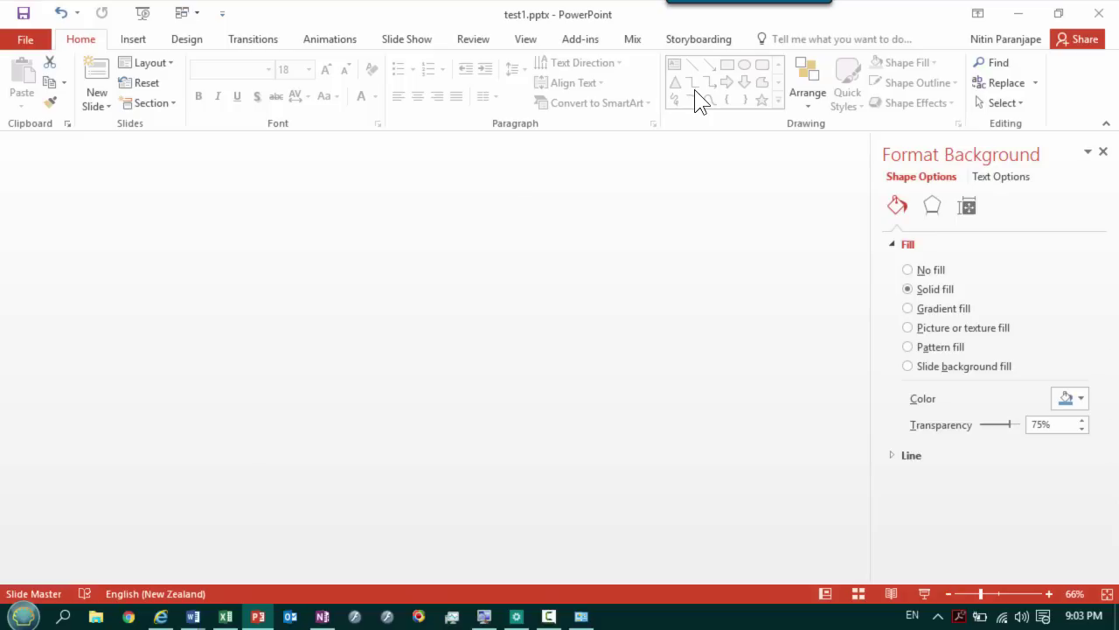
left_click(395, 40)
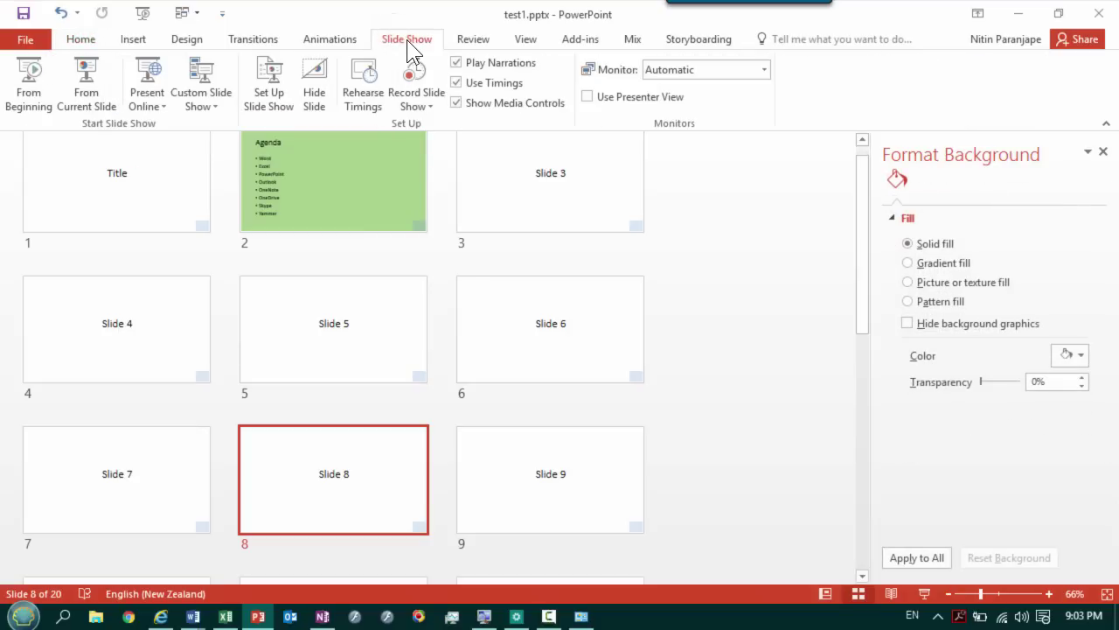
left_click(198, 104)
left_click(249, 129)
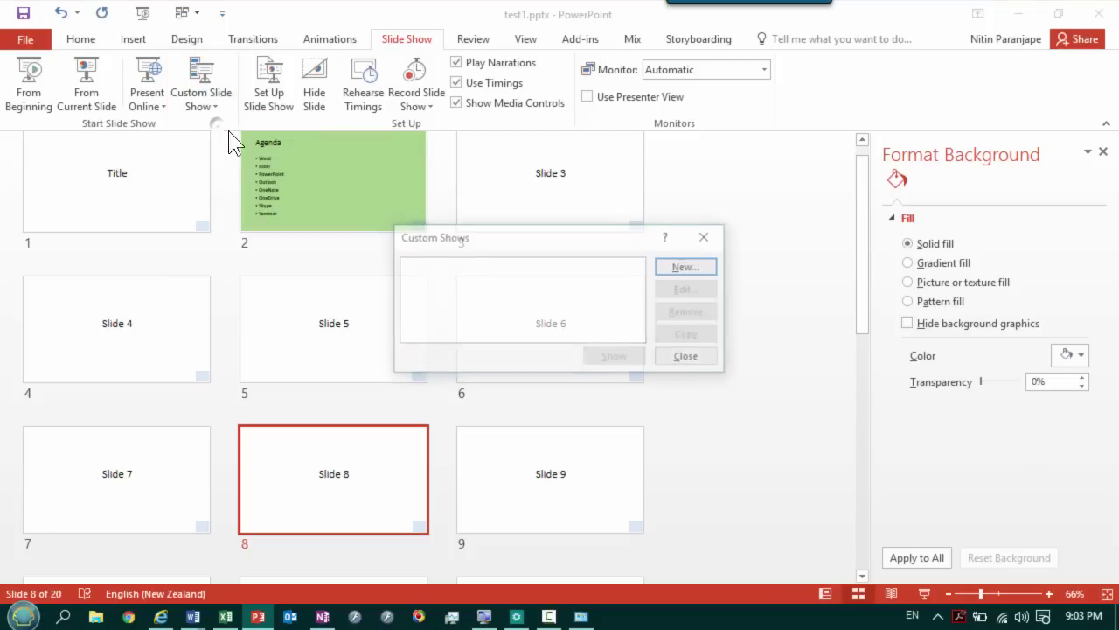
left_click(698, 270)
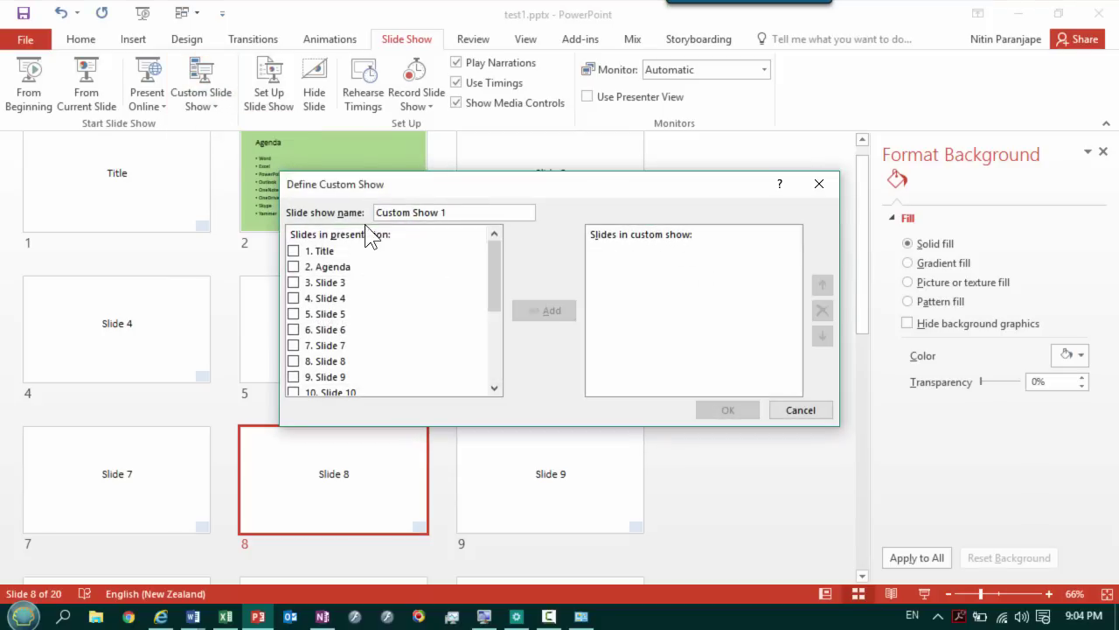
- Name the custom show Agenda, add only slide 2 (Agenda) to it, and save the show
key("ctrl+a")
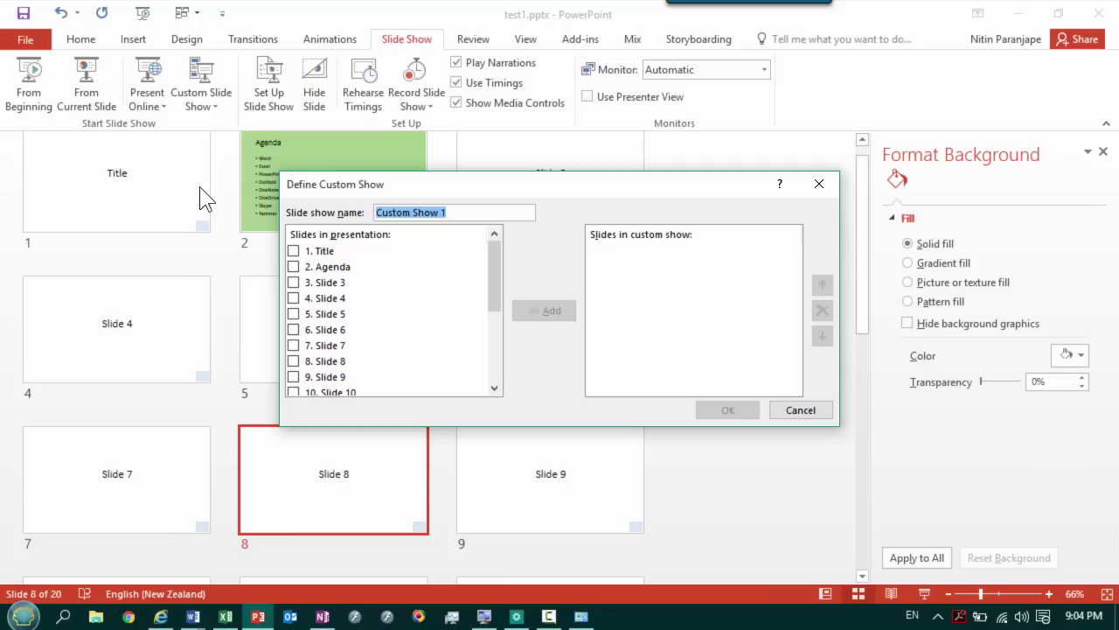
type("Agenda")
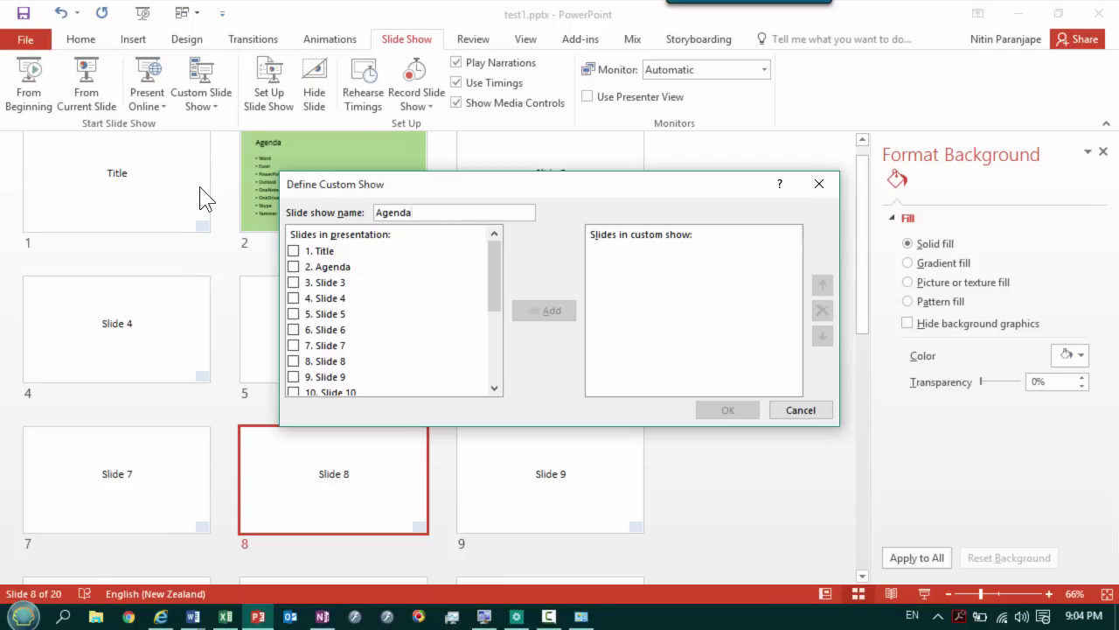
left_click(293, 266)
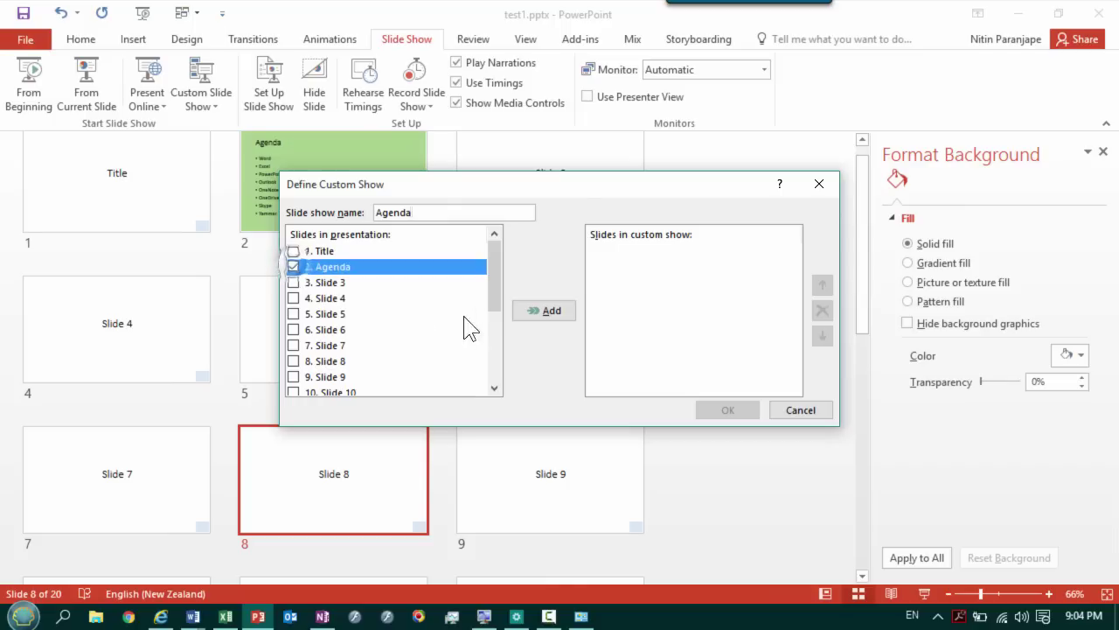
left_click(552, 311)
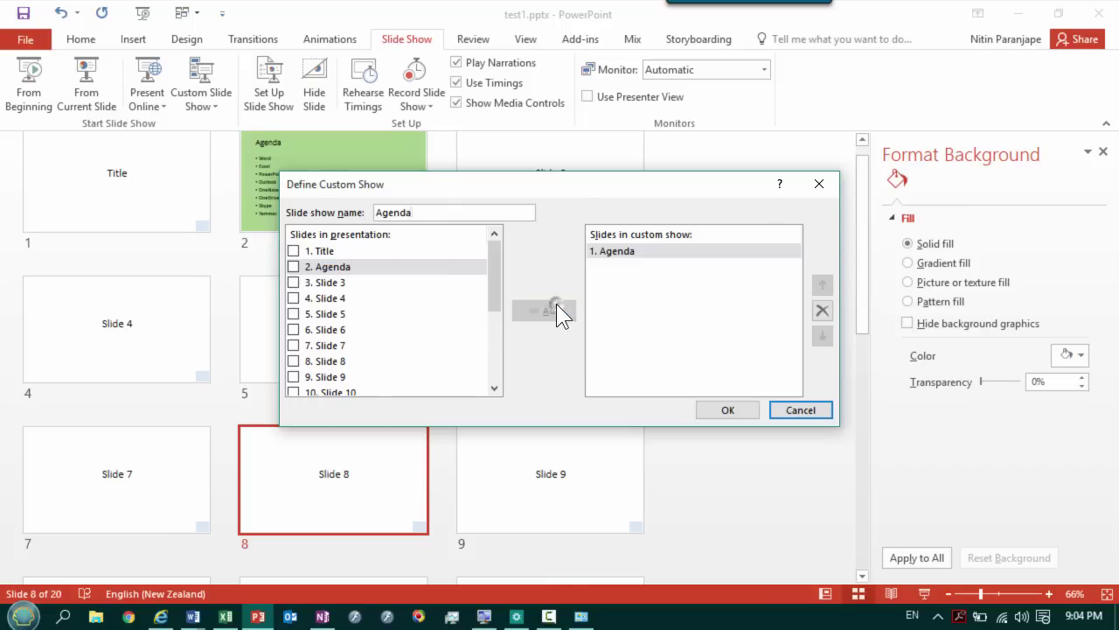
left_click(715, 409)
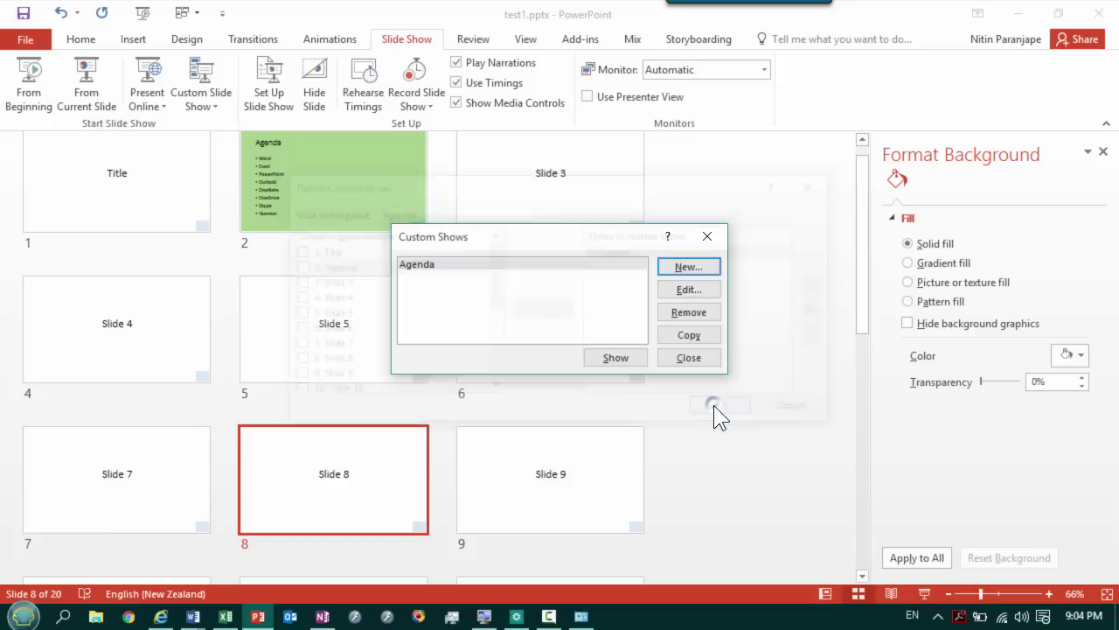
left_click(689, 357)
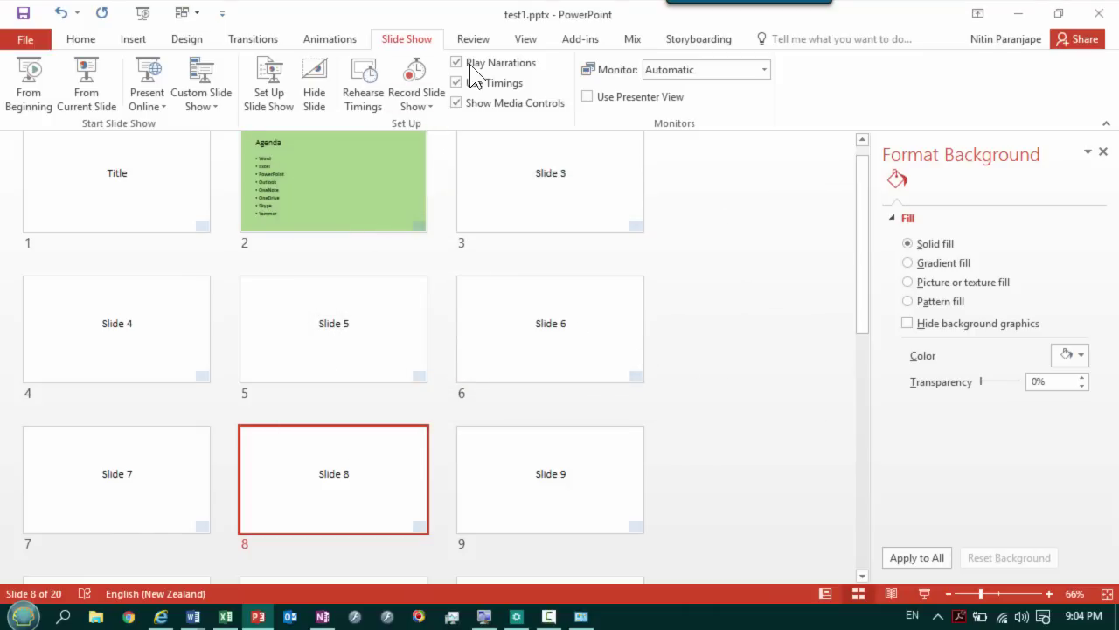
- Reopen the Slide Master view and select the semi-transparent corner rectangle on the parent master slide
left_click(514, 39)
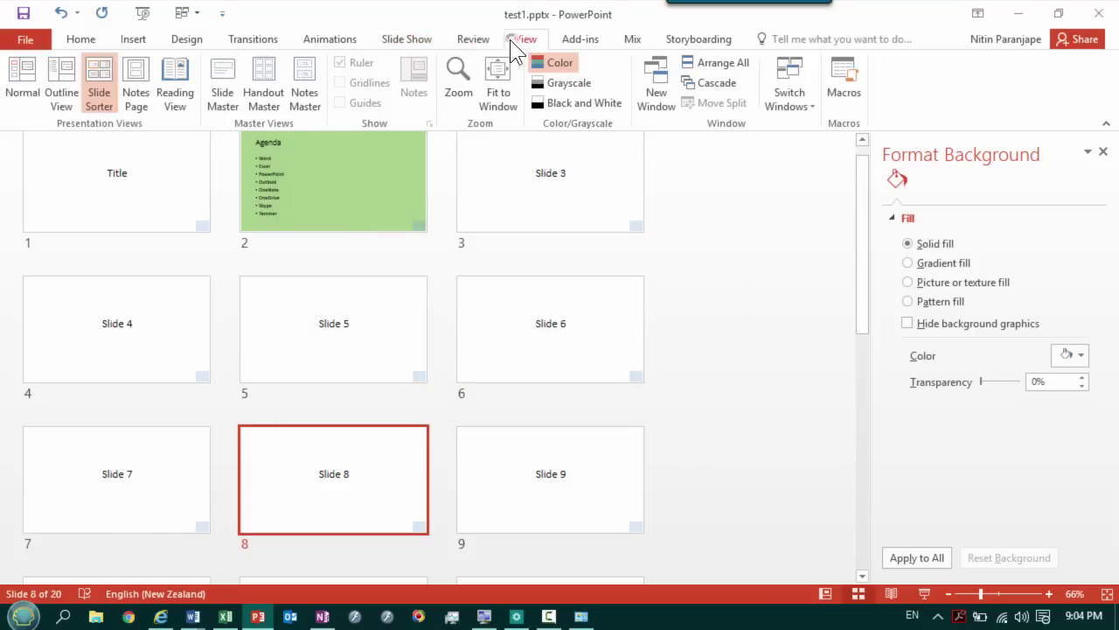
left_click(219, 96)
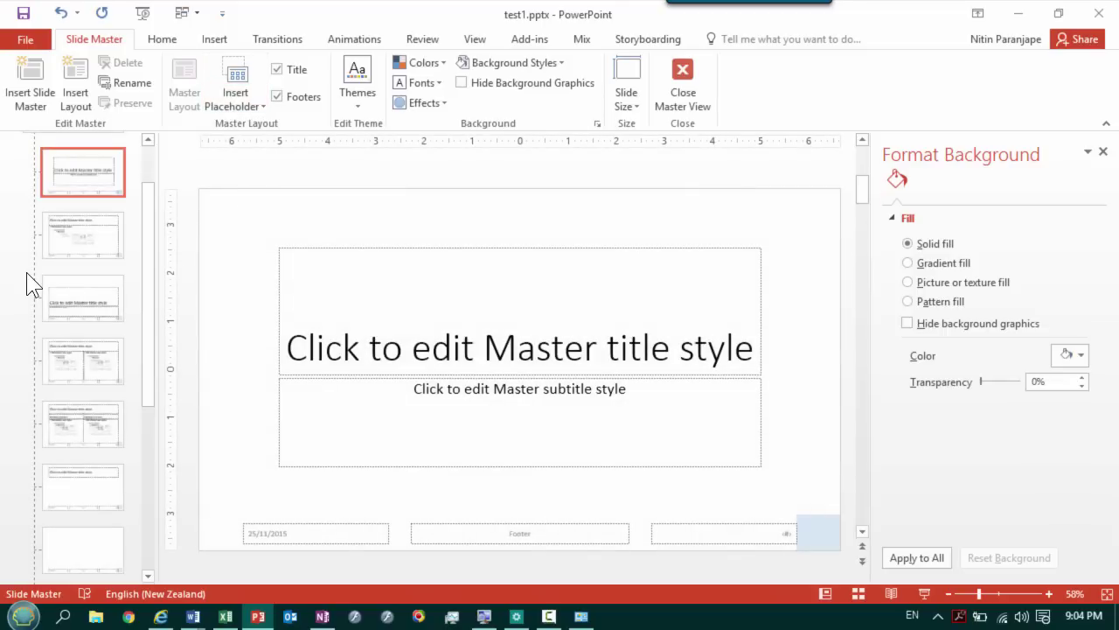
scroll(74, 219, "up", 2)
left_click(76, 181)
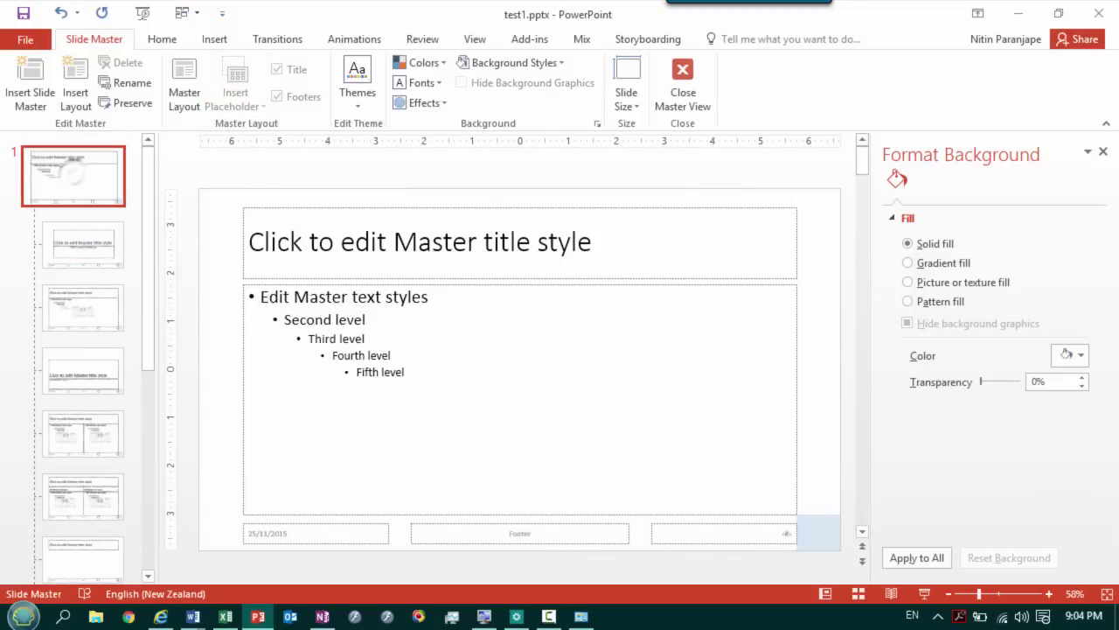
left_click_drag(829, 525, 795, 514)
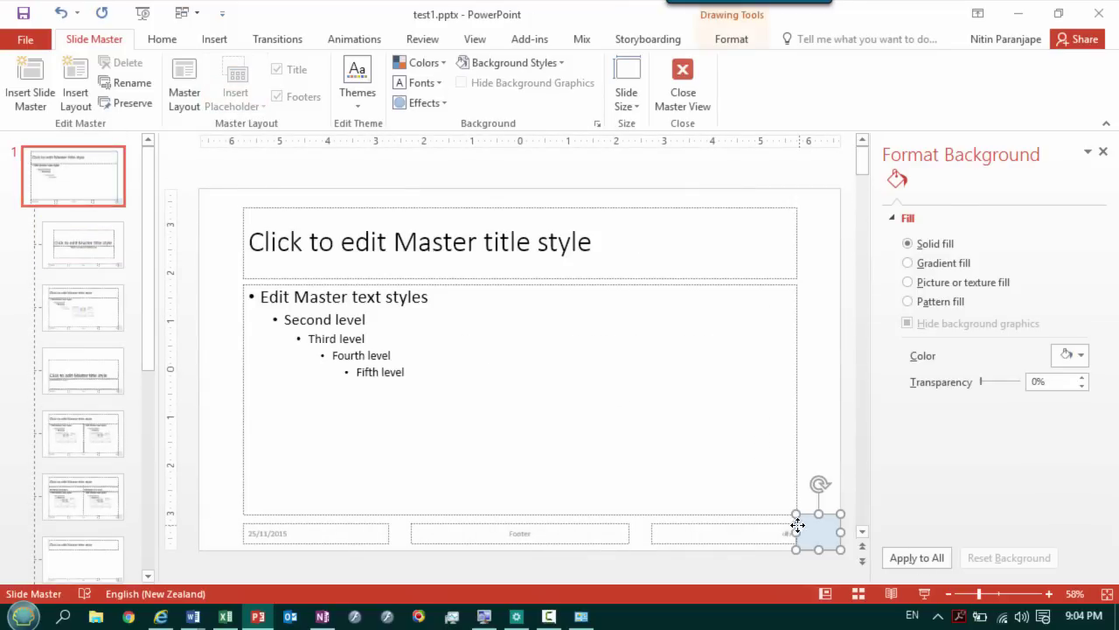
- Hyperlink the selected corner rectangle to the Agenda custom show in this document, with Show and return enabled
left_click(200, 39)
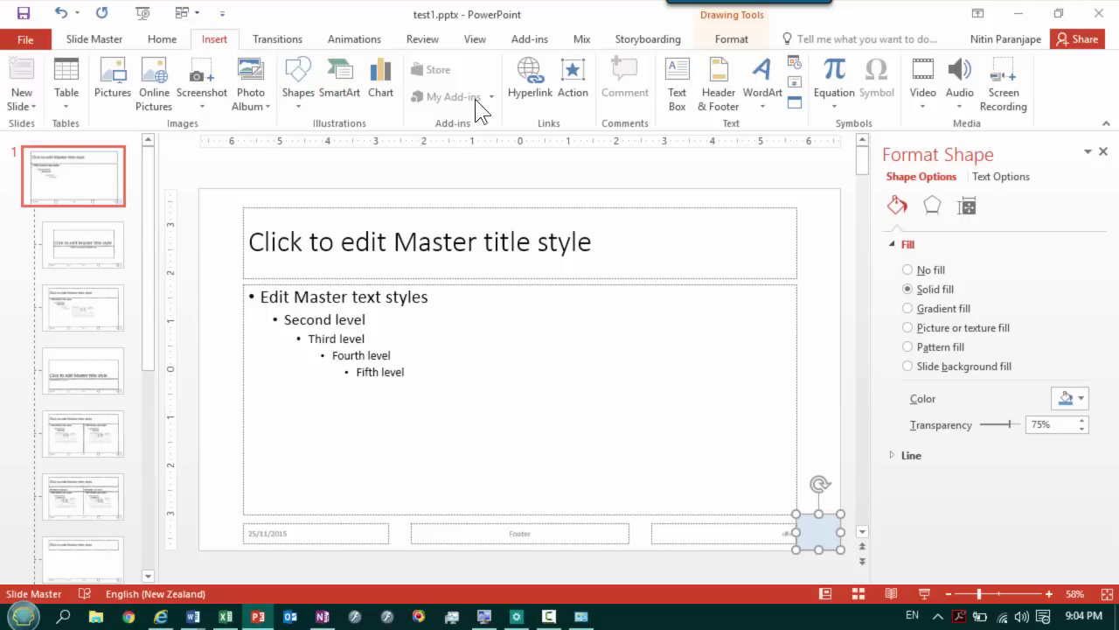
left_click(556, 94)
key("Escape")
left_click(530, 92)
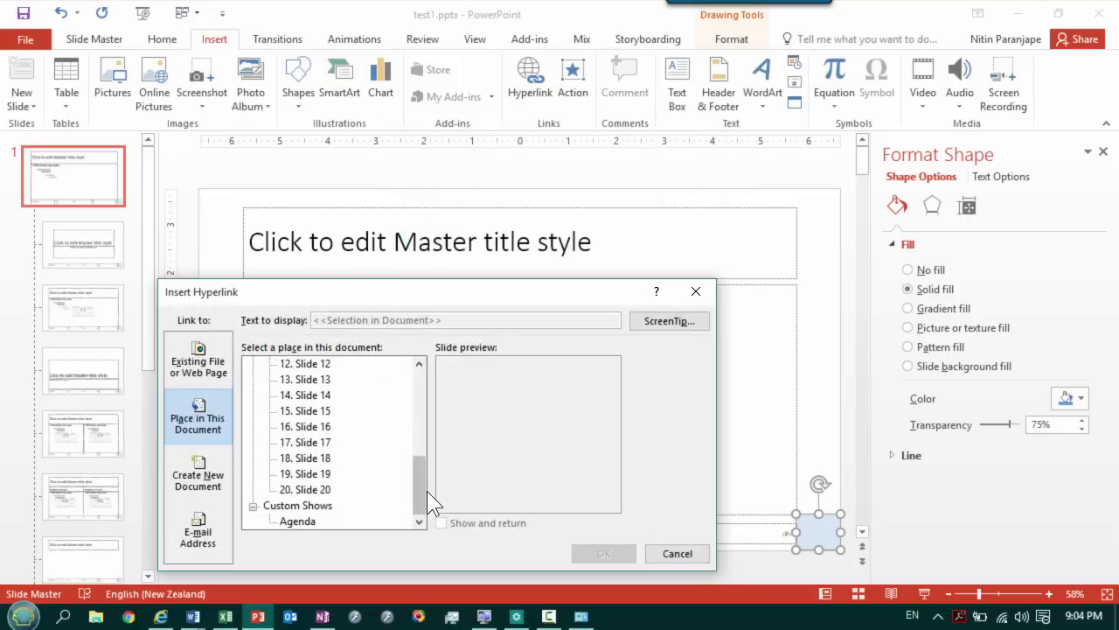
left_click_drag(420, 491, 414, 412)
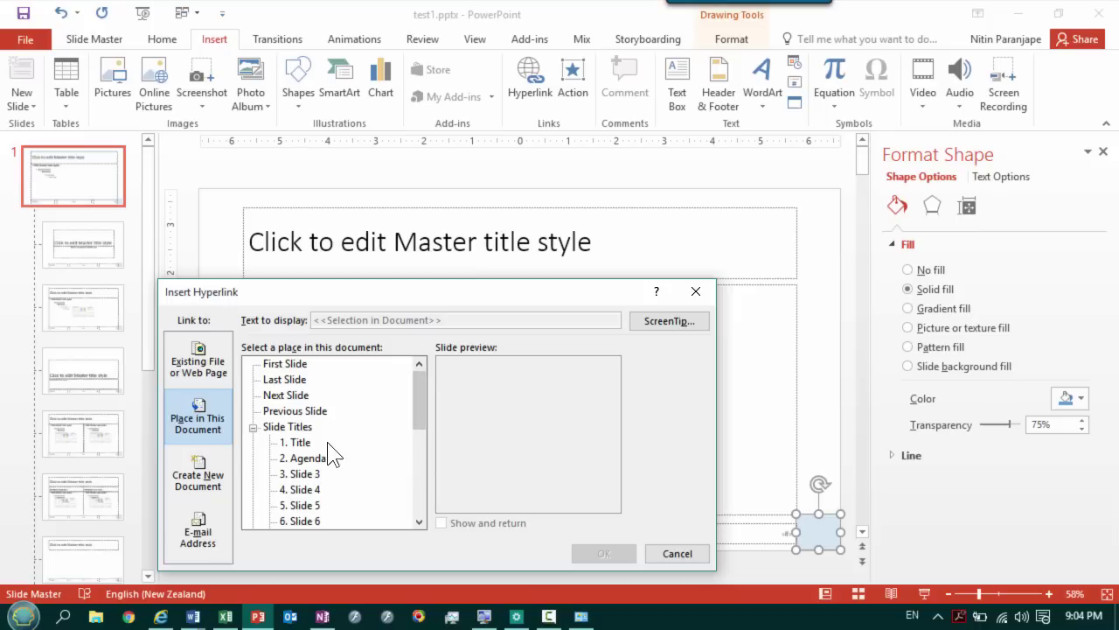
left_click_drag(416, 417, 407, 525)
left_click(308, 521)
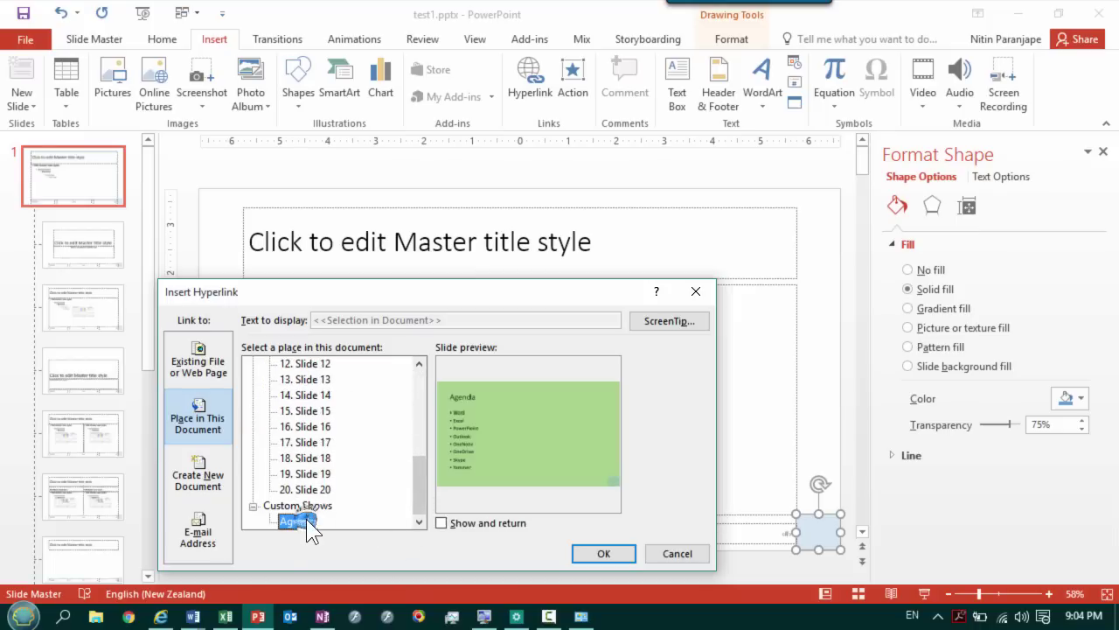
left_click(445, 524)
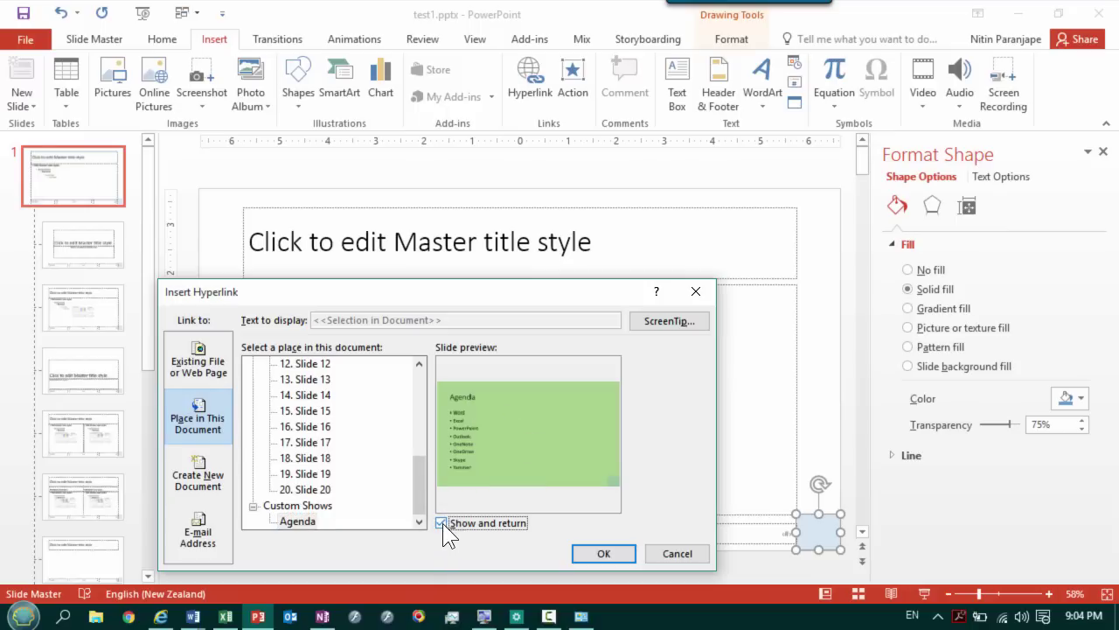
left_click(579, 552)
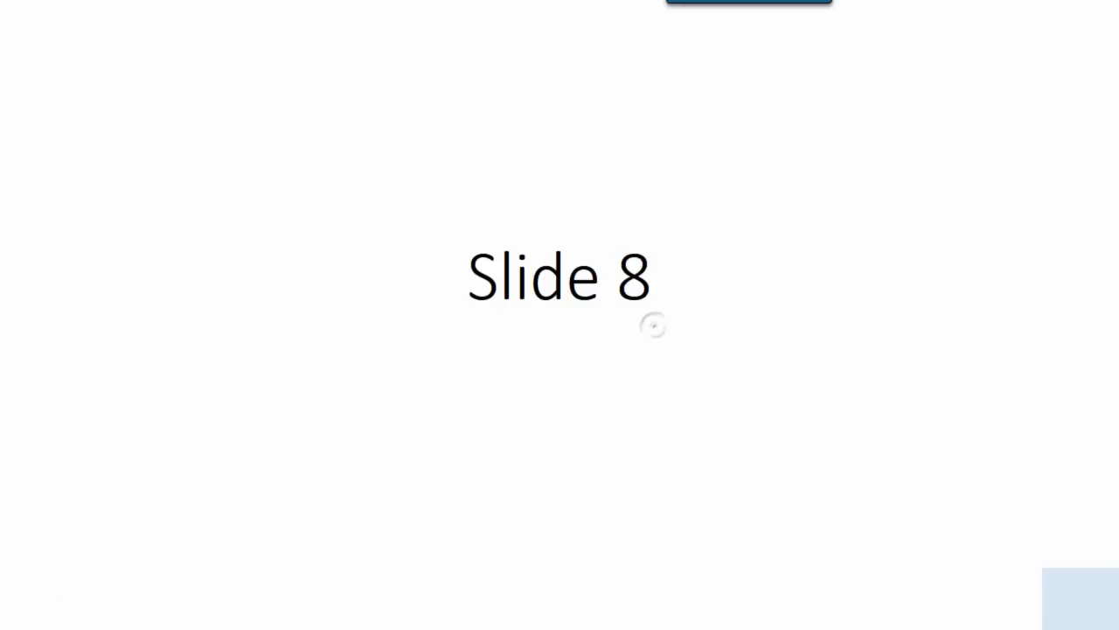
- Test the link in the running slide show by advancing to slide 9, opening the agenda through the corner shape and returning
left_click(653, 325)
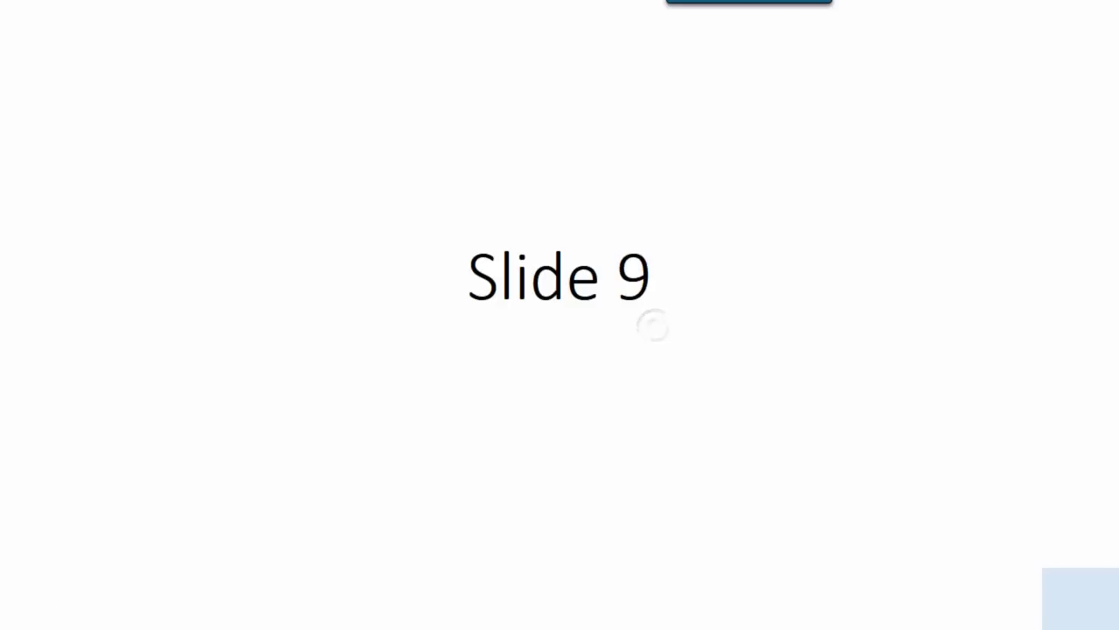
left_click(1083, 609)
left_click(585, 358)
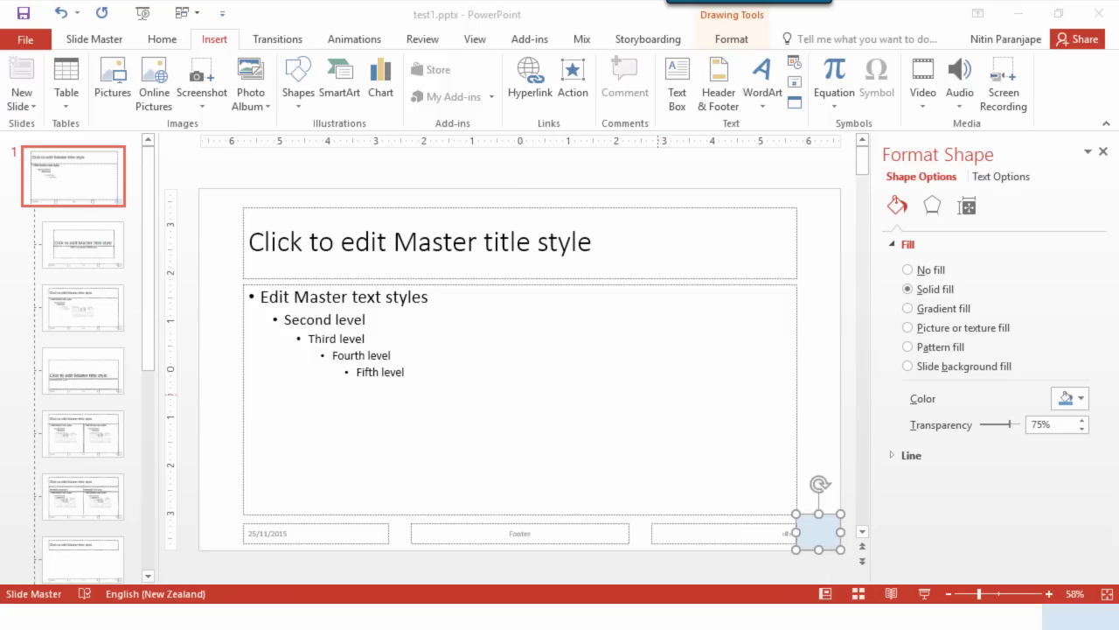
- Switch to the Slide Sorter view and hide the background graphics on slide 2 (Agenda) only
key("alt+v")
key("d")
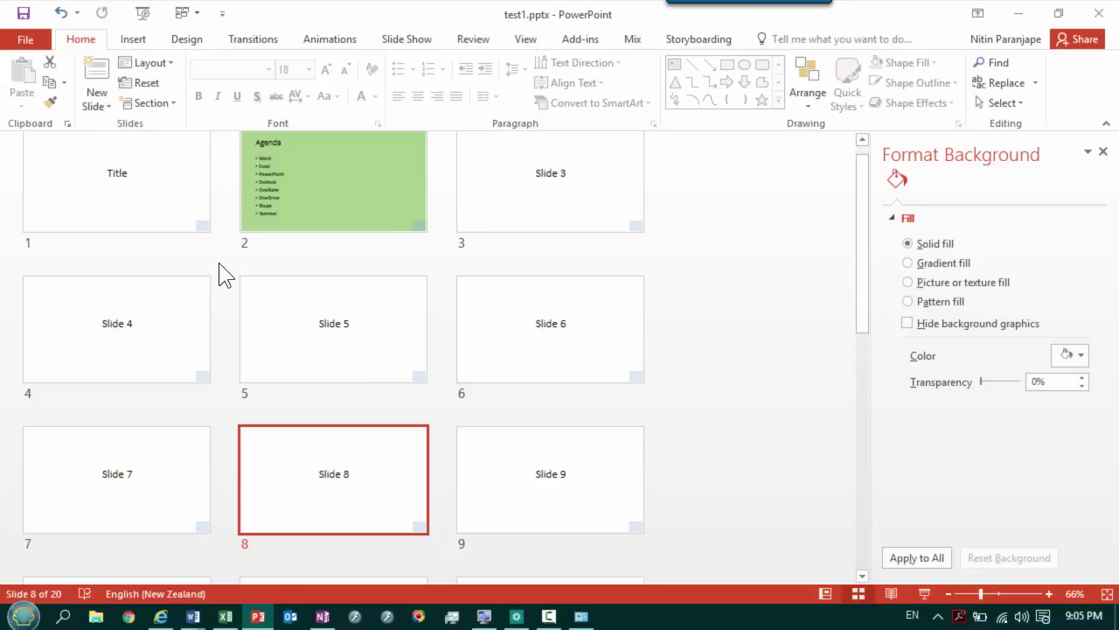
left_click(276, 194)
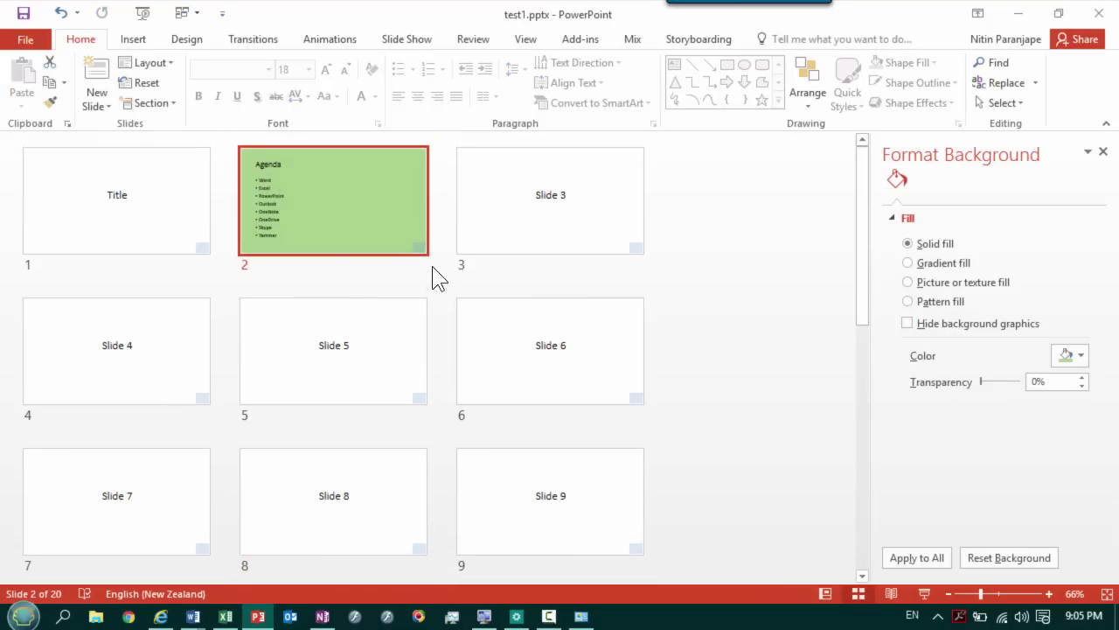
left_click(988, 326)
left_click(191, 226)
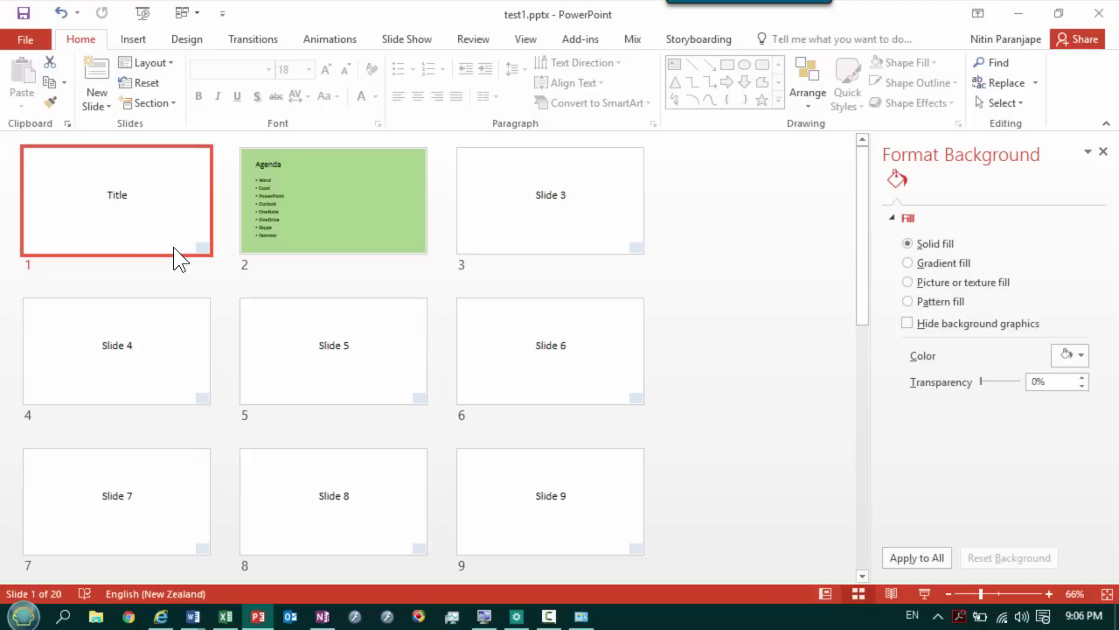
- Reopen the Slide Master view and go to the parent master slide
left_click(528, 46)
left_click(222, 90)
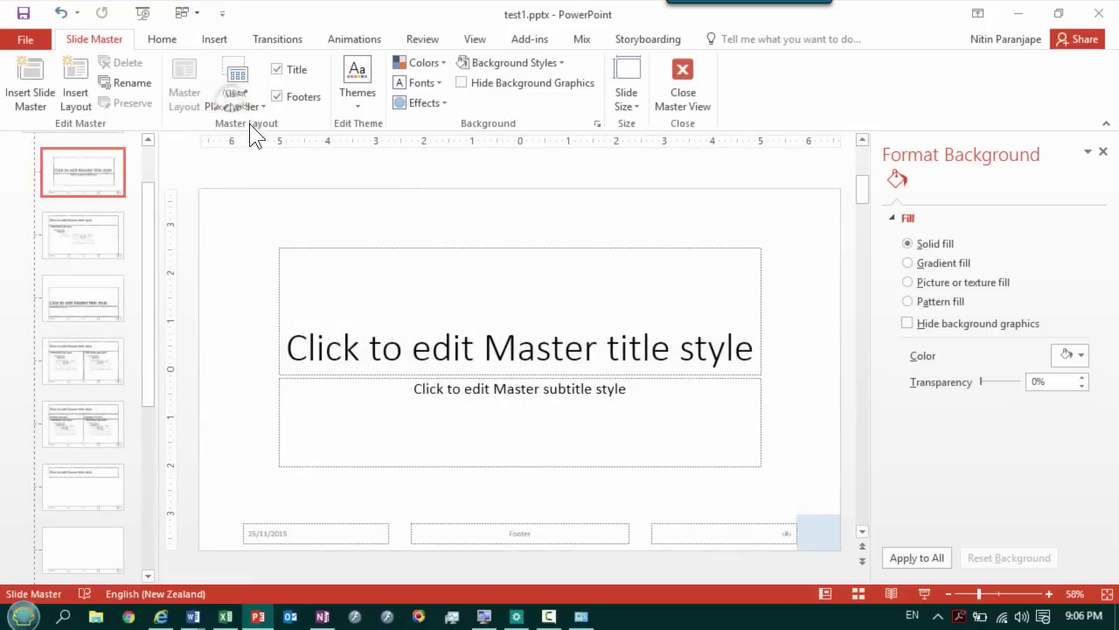
scroll(103, 188, "up", 2)
left_click(107, 186)
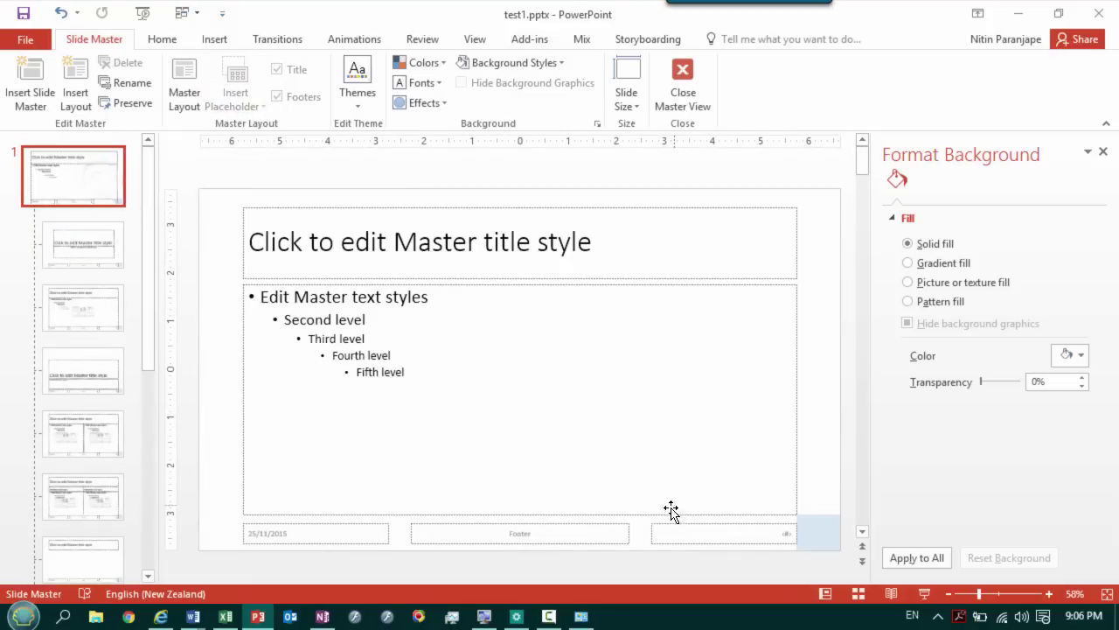
- Set the corner rectangle's fill transparency to 99% and return to the Slide Sorter view
left_click(813, 532)
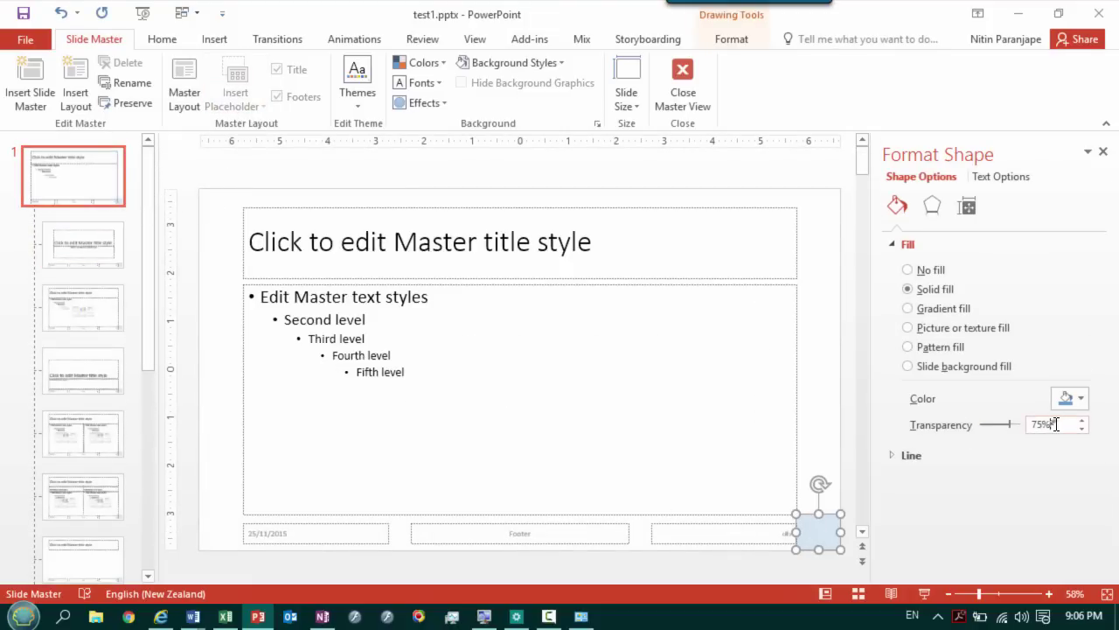
left_click_drag(1055, 425, 967, 430)
type("99")
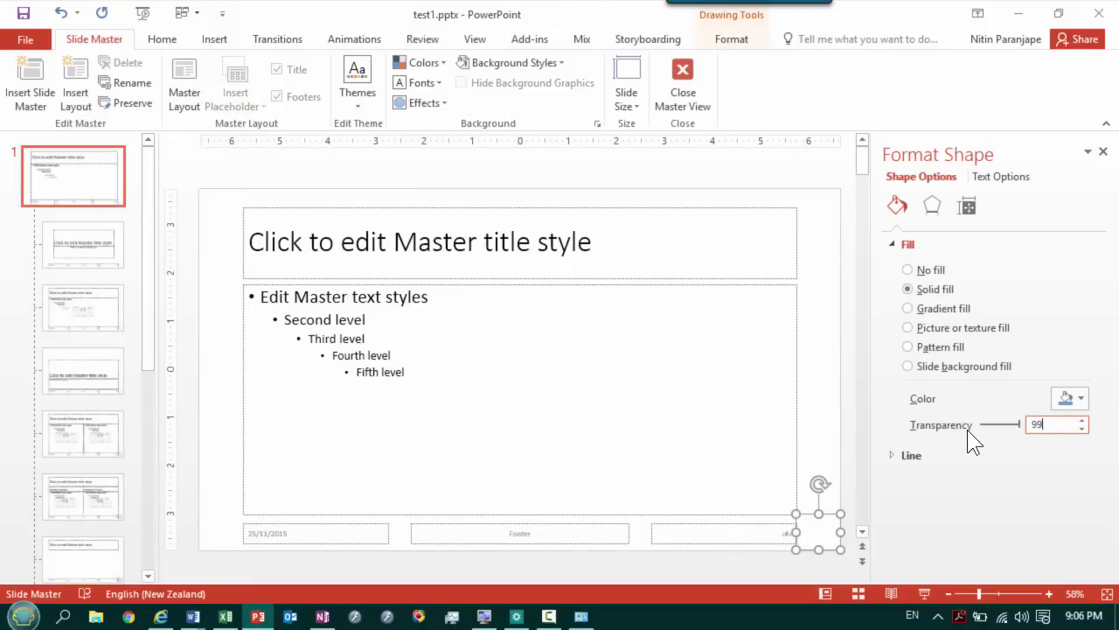
left_click(761, 468)
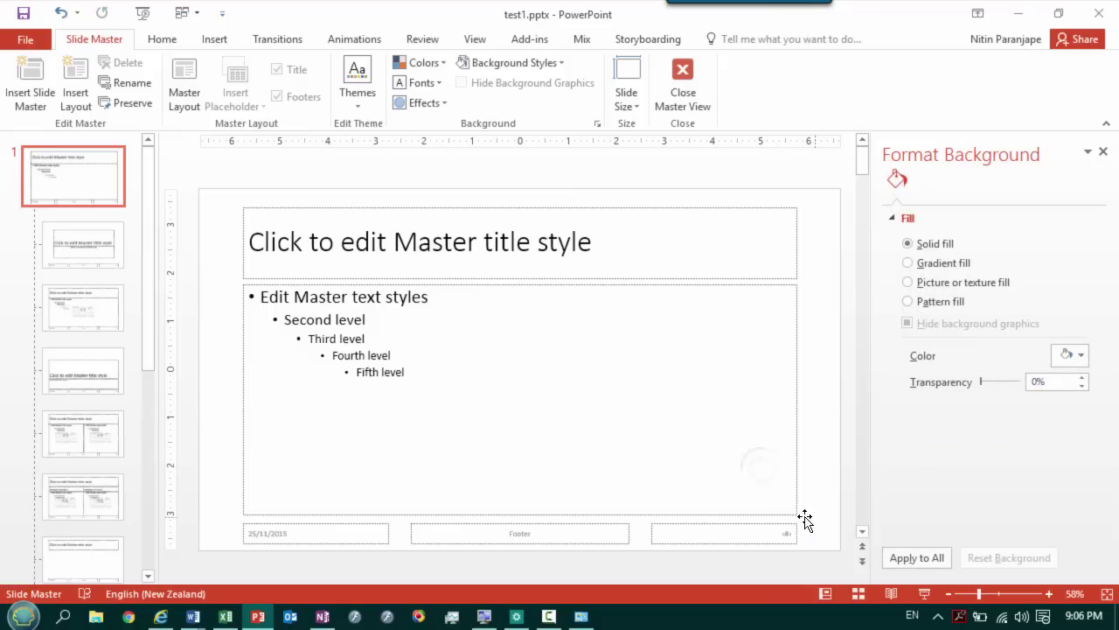
key("alt+w")
key("i")
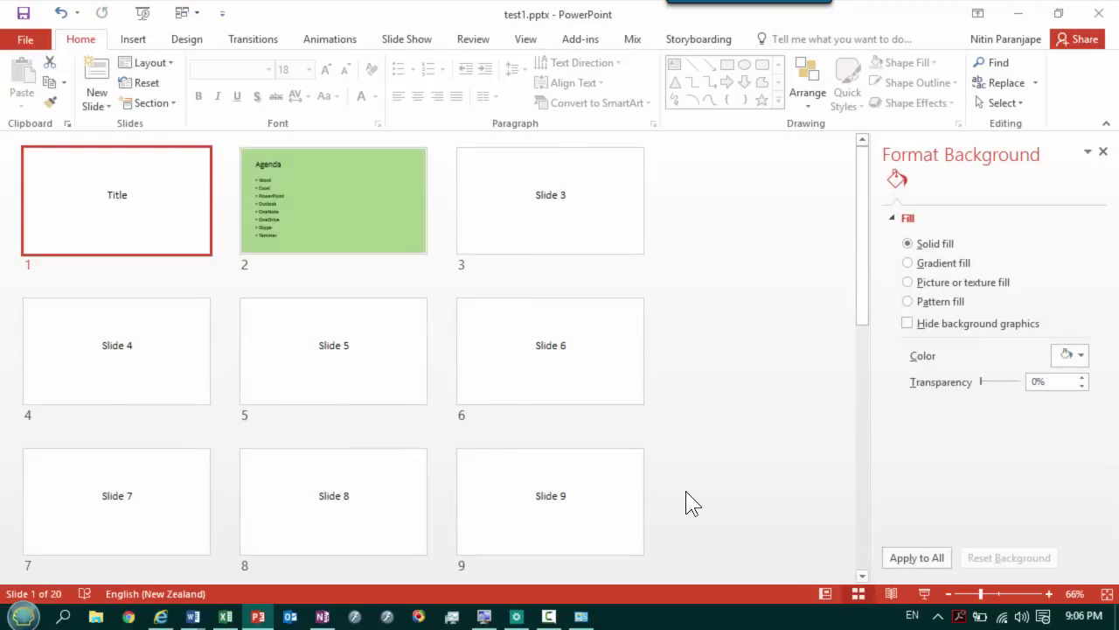